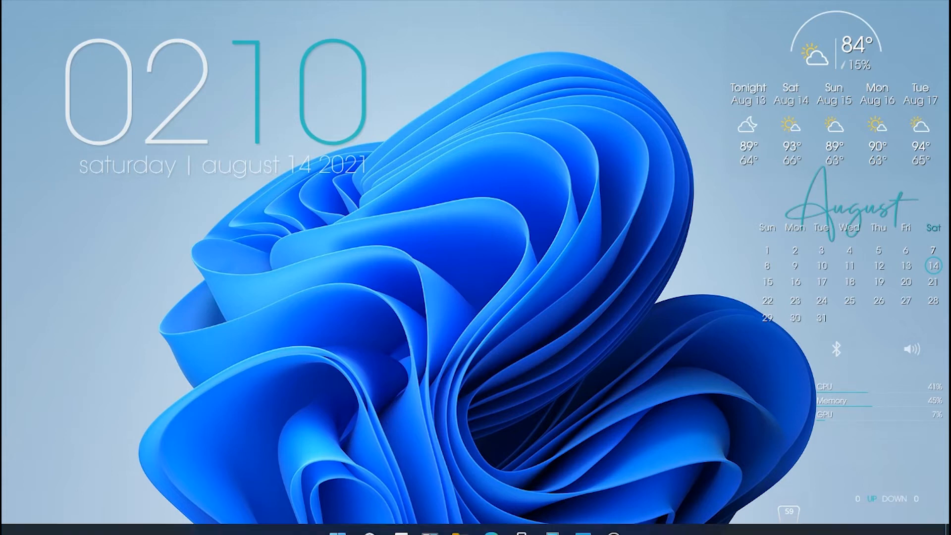
Step: Open the portrait DSC_7861.NEF from Photos in Adobe Photoshop CC 2019
click(583, 519)
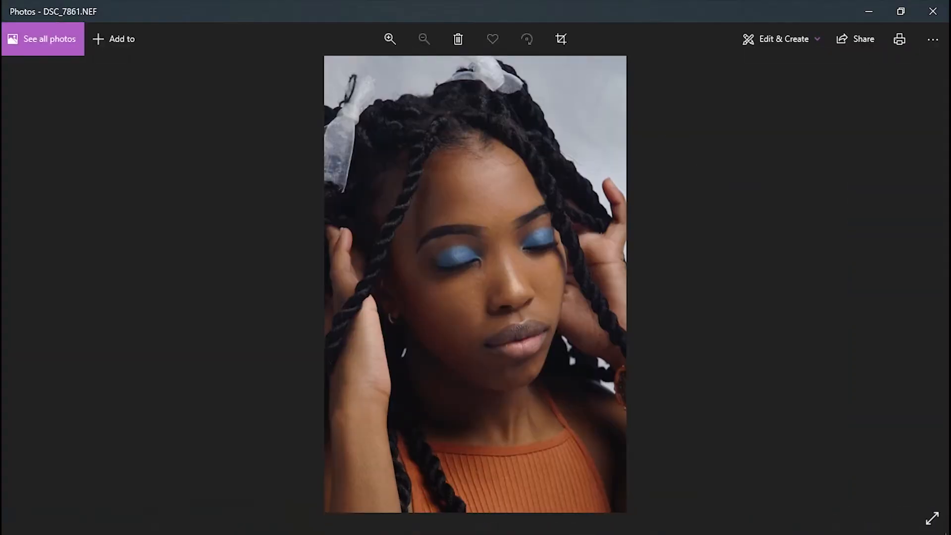
right_click(513, 248)
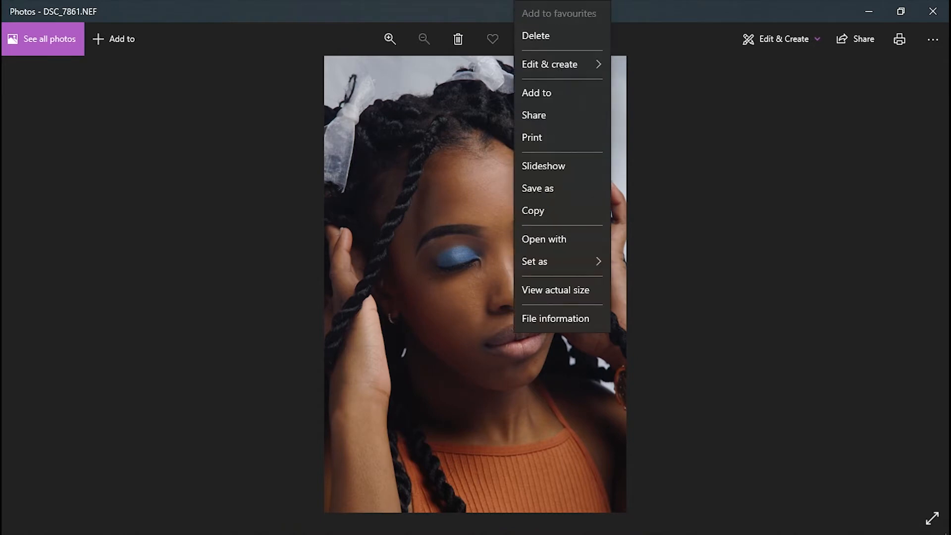
click(545, 239)
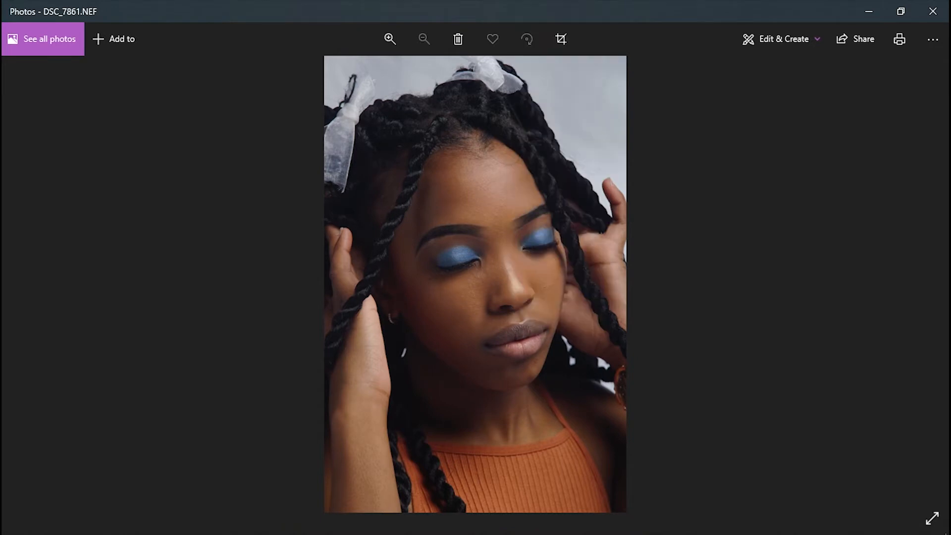
click(470, 191)
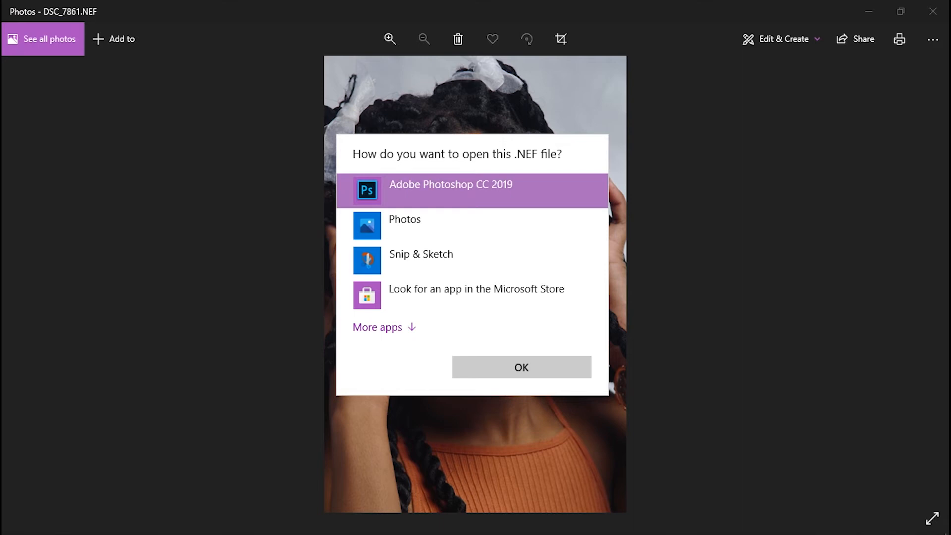
key(Return)
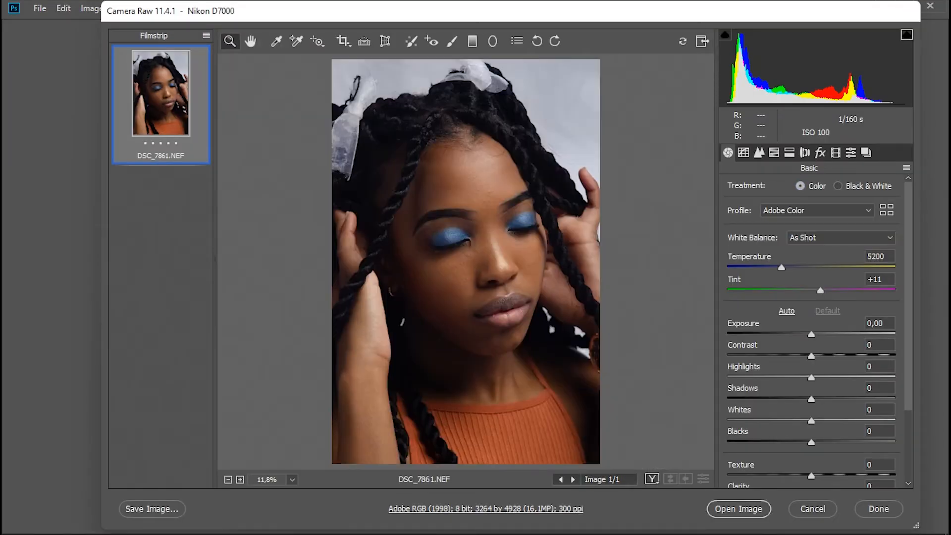
Step: Load the saved Camera Raw settings from the file whose name ends in "raw.xmp"
click(907, 168)
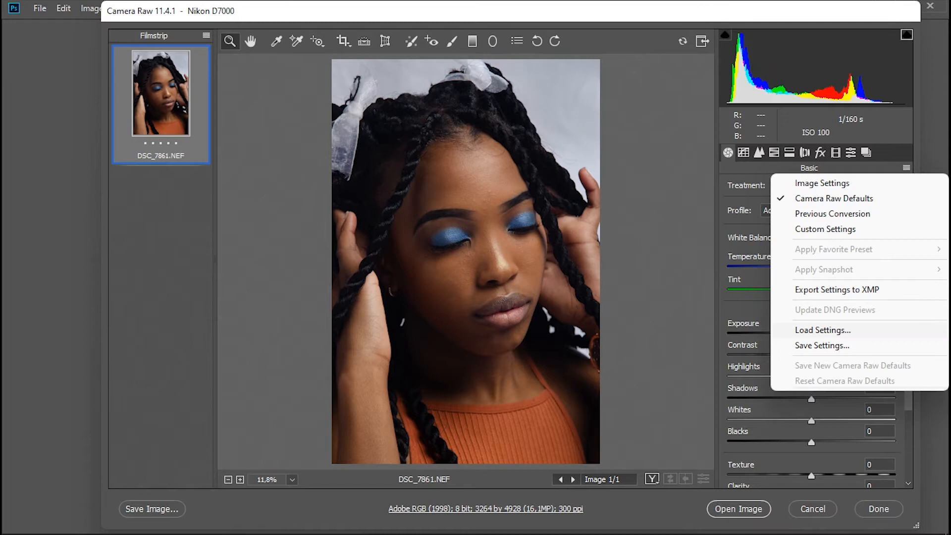
click(823, 330)
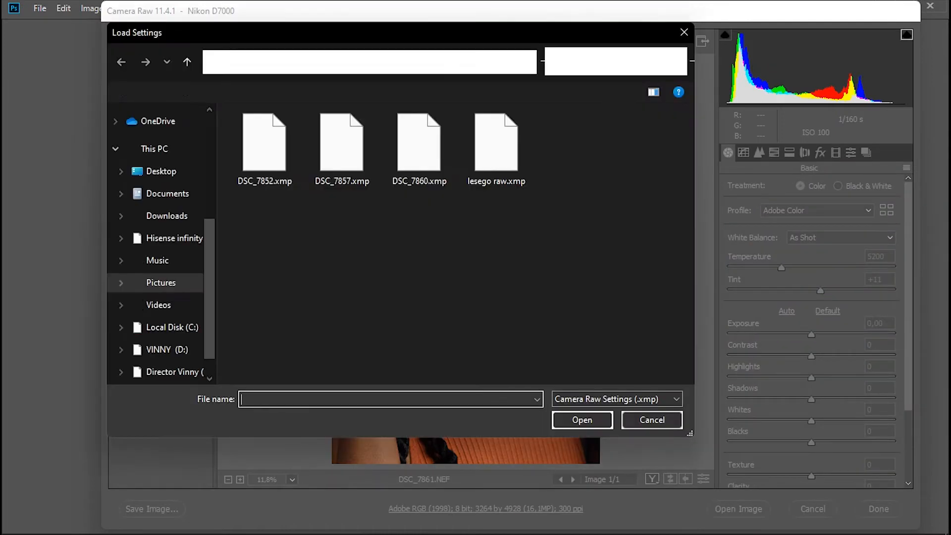
click(496, 148)
click(582, 420)
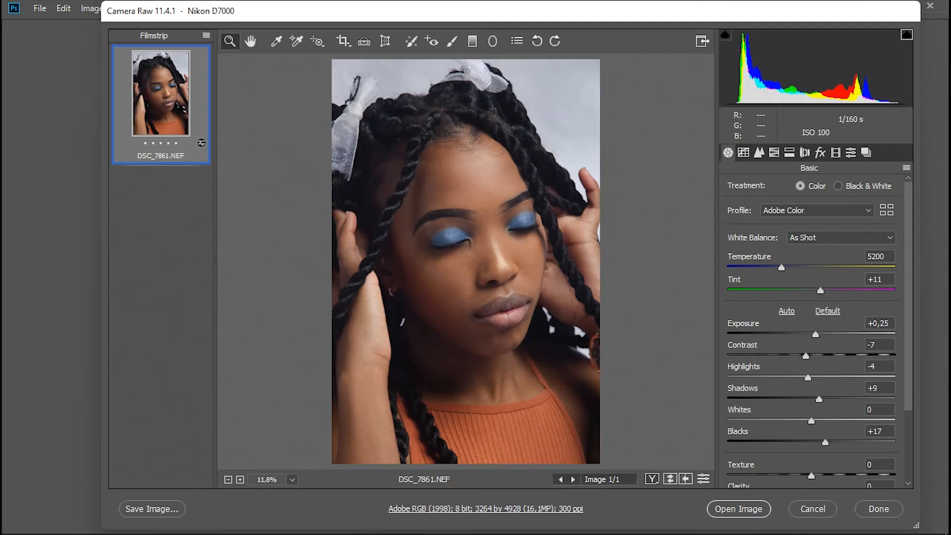
Step: Set Shadows to -31, Exposure to +0,35 and Blacks to +7, and bring the adjusted portrait into Photoshop
drag(819, 399, 786, 399)
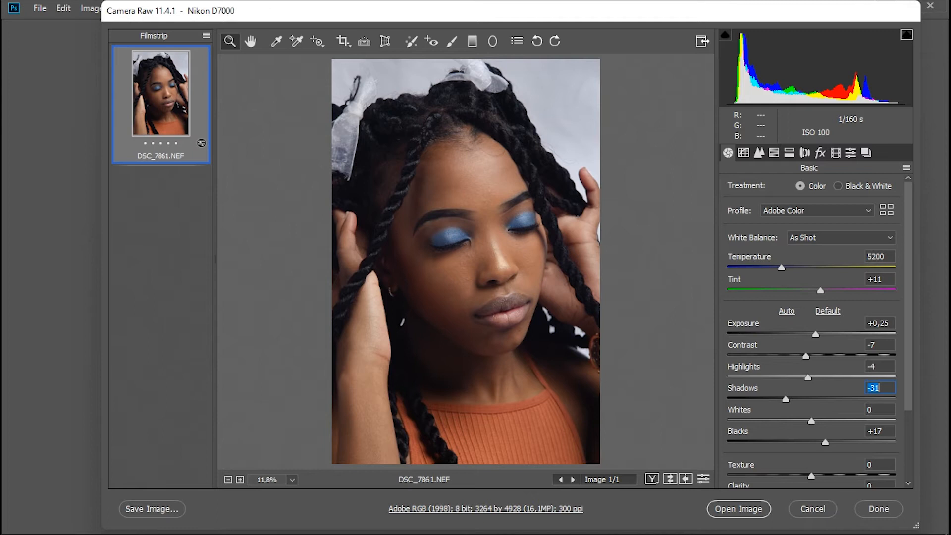
drag(815, 335, 817, 335)
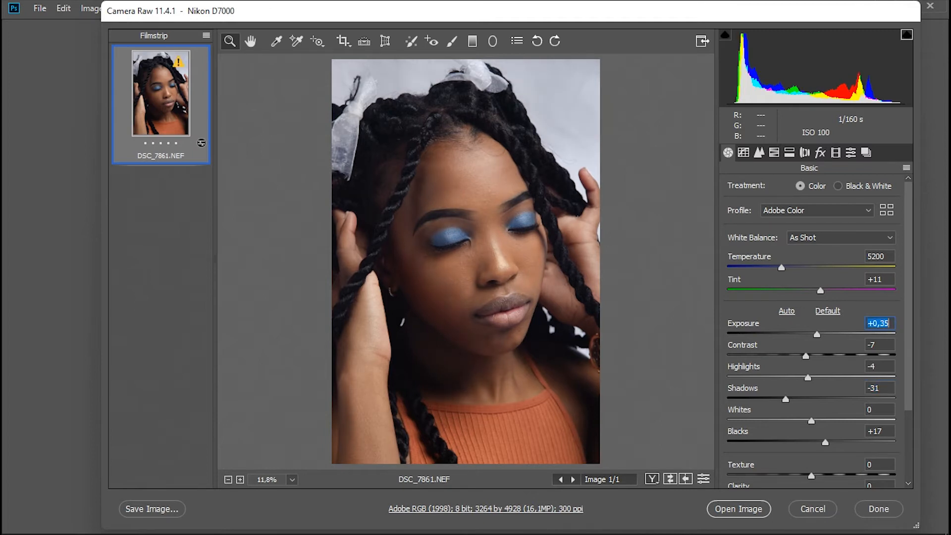
drag(825, 442, 817, 442)
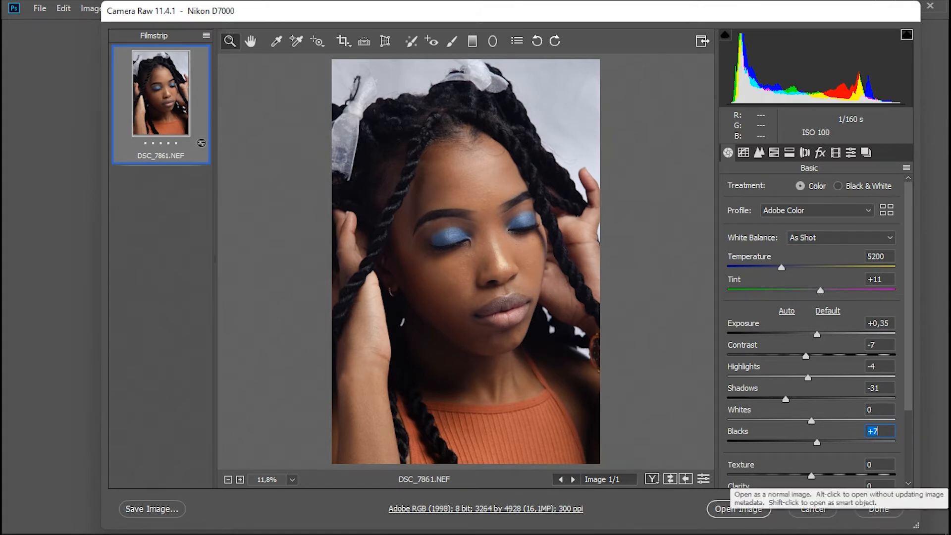
click(879, 509)
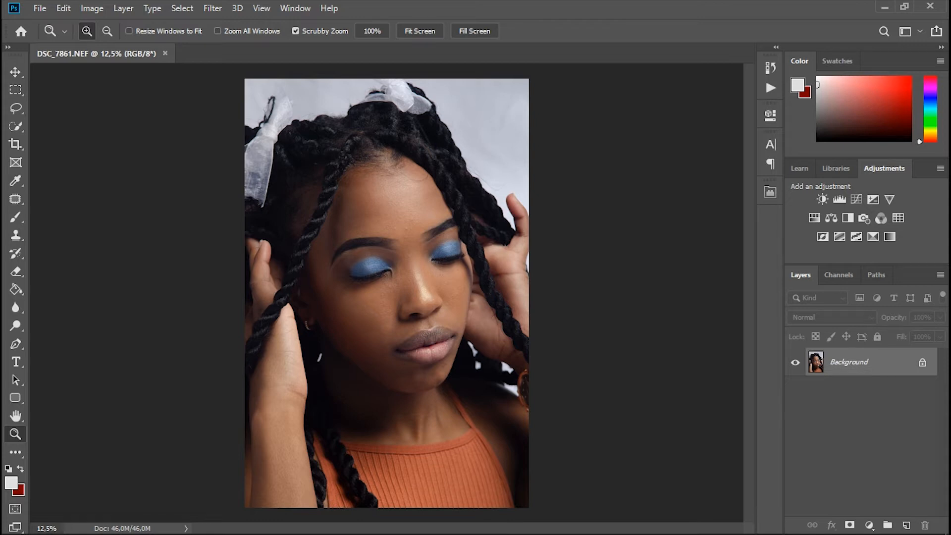
Step: Duplicate the Background layer and activate the Patch tool for retouching the face
key(ctrl+j)
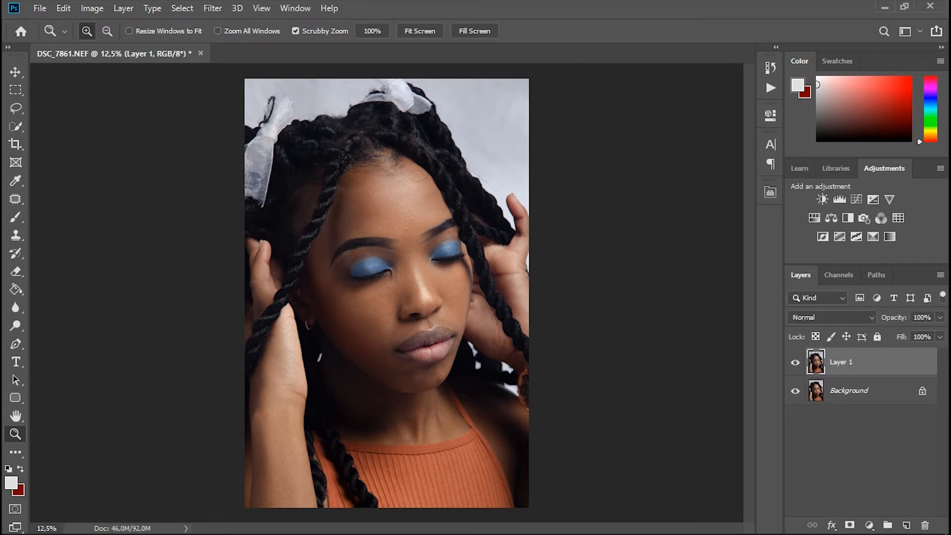
click(422, 239)
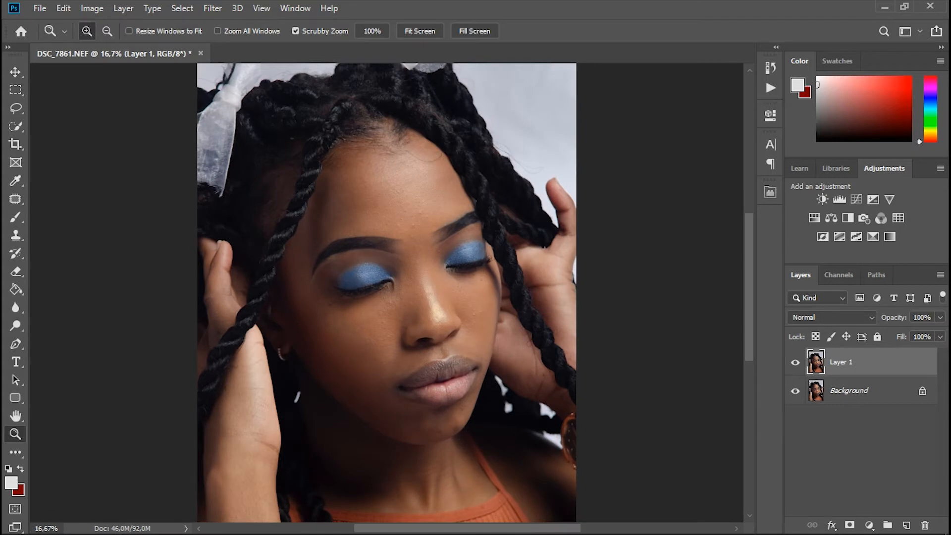
click(421, 236)
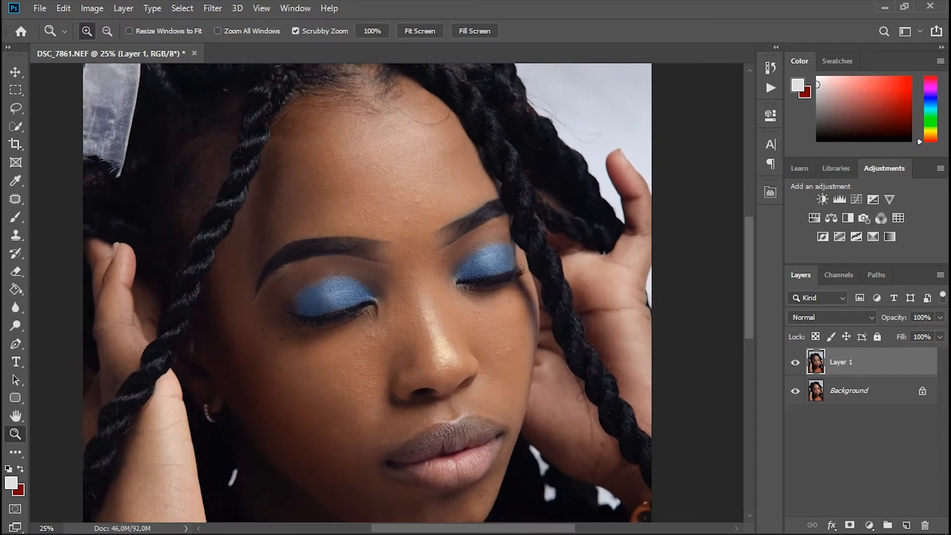
scroll(368, 292, down, 3)
scroll(368, 292, up, 2)
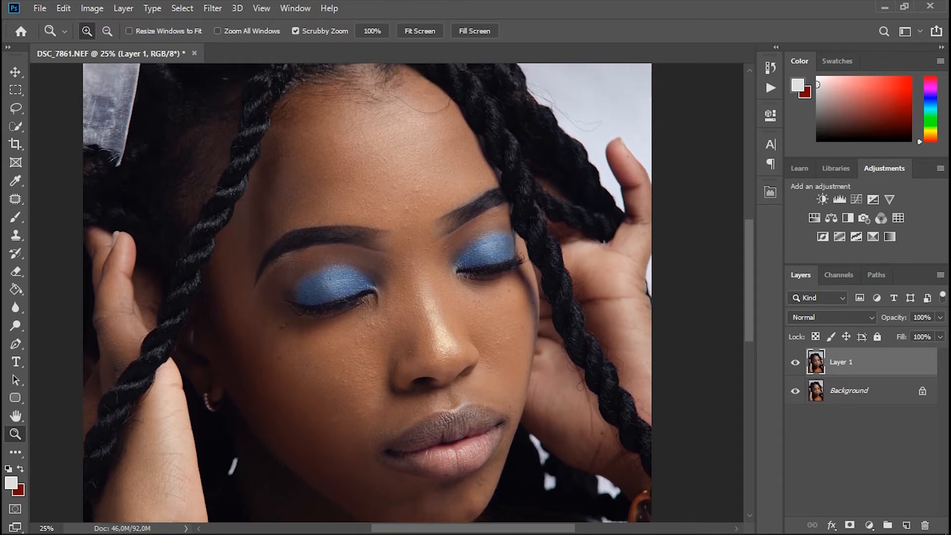
key(j)
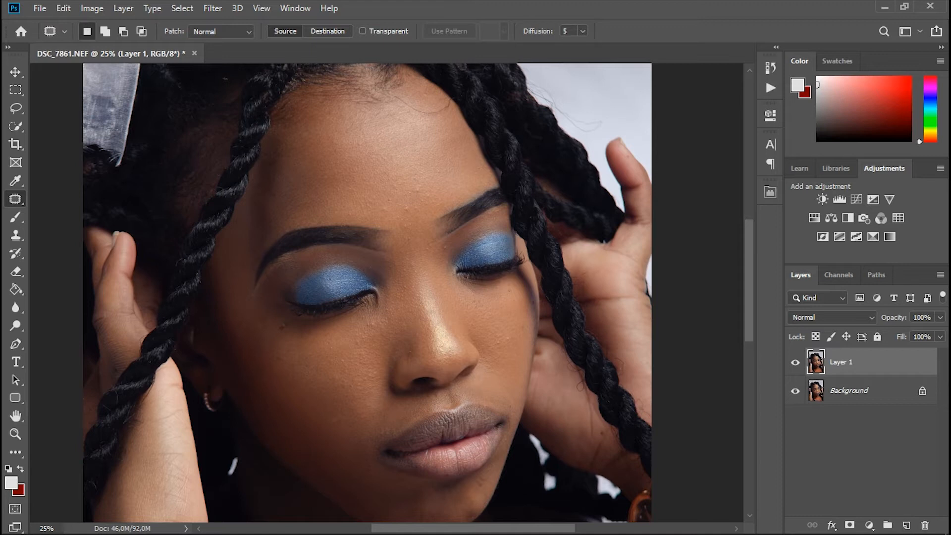
right_click(15, 199)
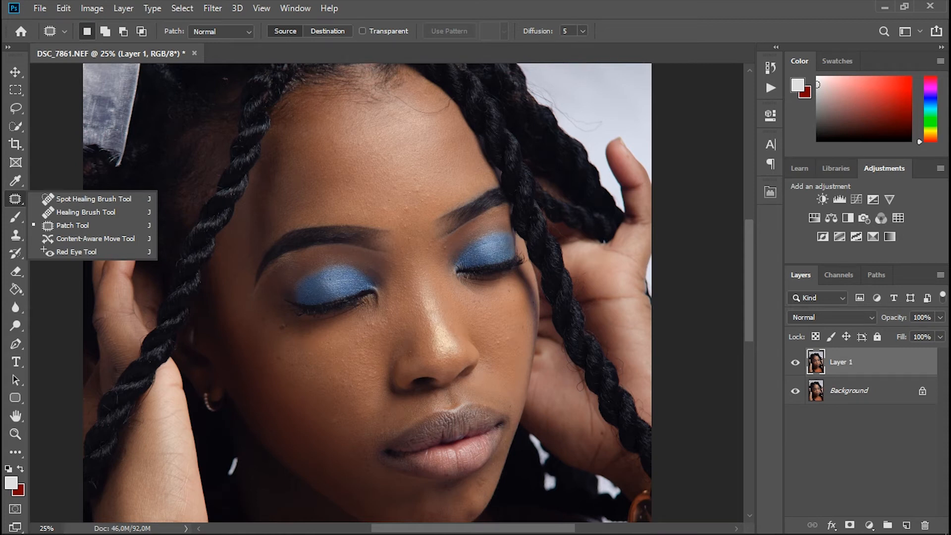
key(Escape)
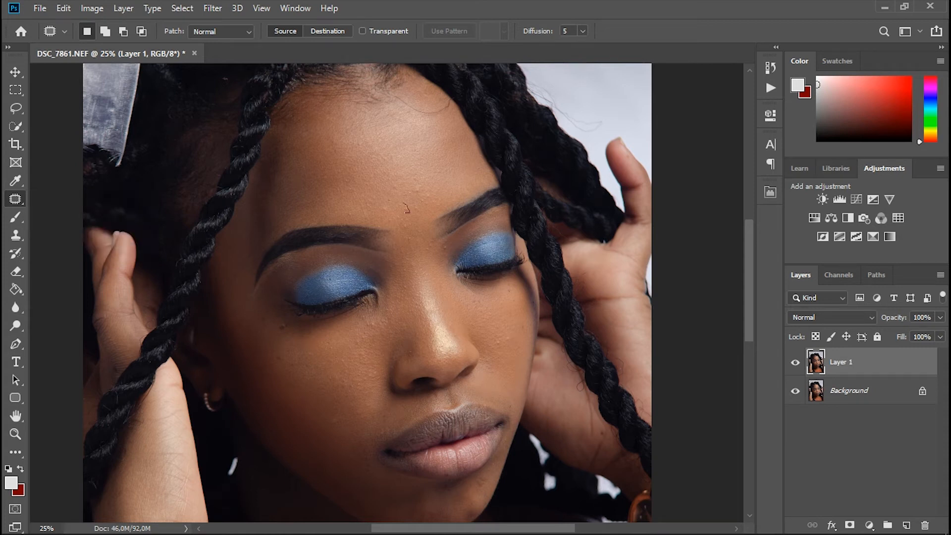
Step: Patch the small blemishes on the forehead between the eyebrows and beside the bridge of the nose
drag(406, 208, 406, 209)
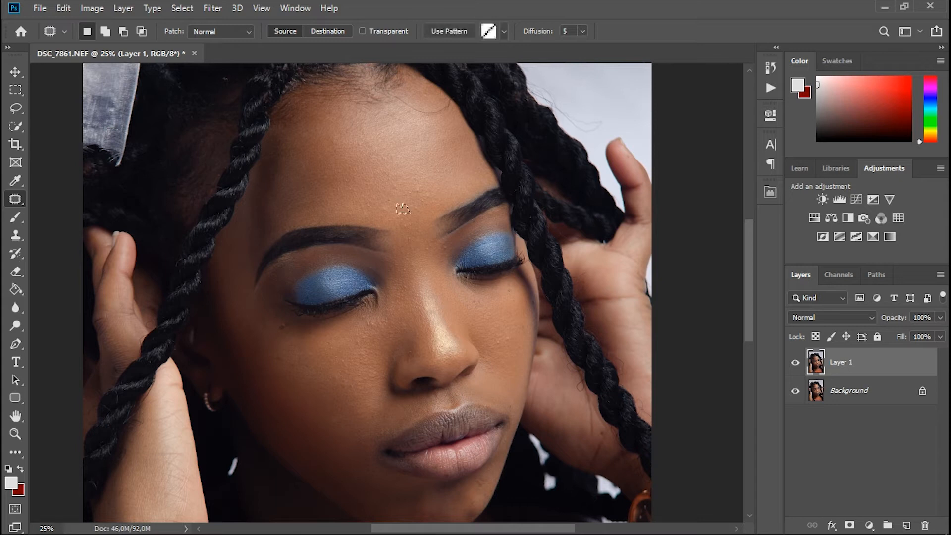
key(ctrl+d)
drag(418, 190, 420, 191)
drag(446, 253, 442, 250)
mouse_move(386, 213)
mouse_down()
mouse_move(391, 208)
mouse_move(385, 213)
mouse_up()
Step: Patch the spots under both eyes and across both cheeks on Layer 1
drag(278, 331, 279, 331)
drag(283, 327, 282, 369)
drag(260, 325, 265, 331)
drag(494, 343, 512, 349)
drag(506, 289, 510, 299)
drag(382, 319, 387, 331)
drag(334, 424, 336, 432)
drag(328, 377, 332, 386)
drag(327, 344, 329, 351)
Step: Patch the marks near the hairline, above the eyebrow, between the brows and along the cheek's outer edge
mouse_move(399, 98)
mouse_down()
mouse_move(450, 107)
mouse_move(400, 98)
mouse_move(430, 125)
mouse_up()
key(ctrl+d)
drag(347, 214, 349, 217)
scroll(350, 213, down, 2)
scroll(350, 169, down, 1)
drag(521, 269, 522, 283)
drag(527, 243, 531, 243)
key(ctrl+d)
mouse_move(417, 142)
mouse_down()
mouse_move(429, 150)
mouse_move(421, 136)
mouse_move(420, 157)
mouse_up()
Step: Patch the blemish on the chin below the lips and clear the selection
scroll(418, 154, down, 1)
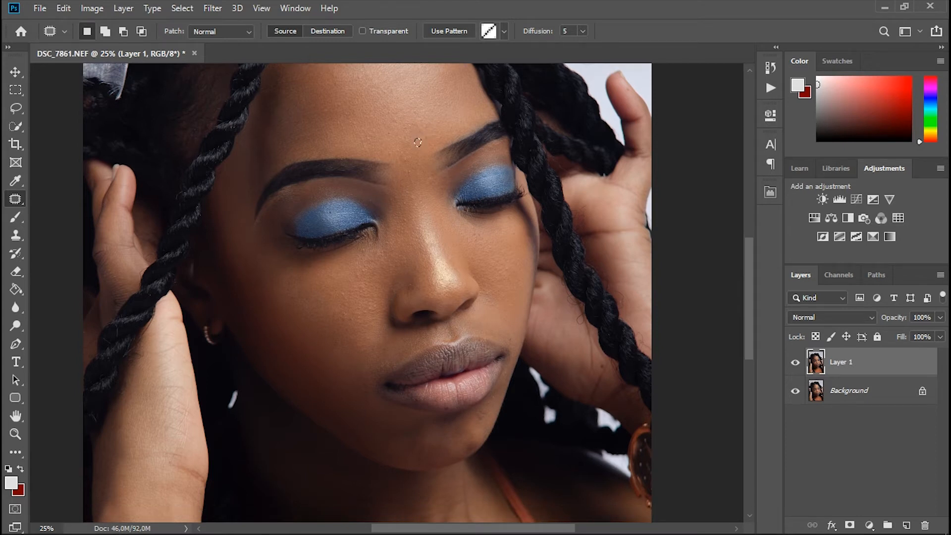
scroll(348, 317, down, 7)
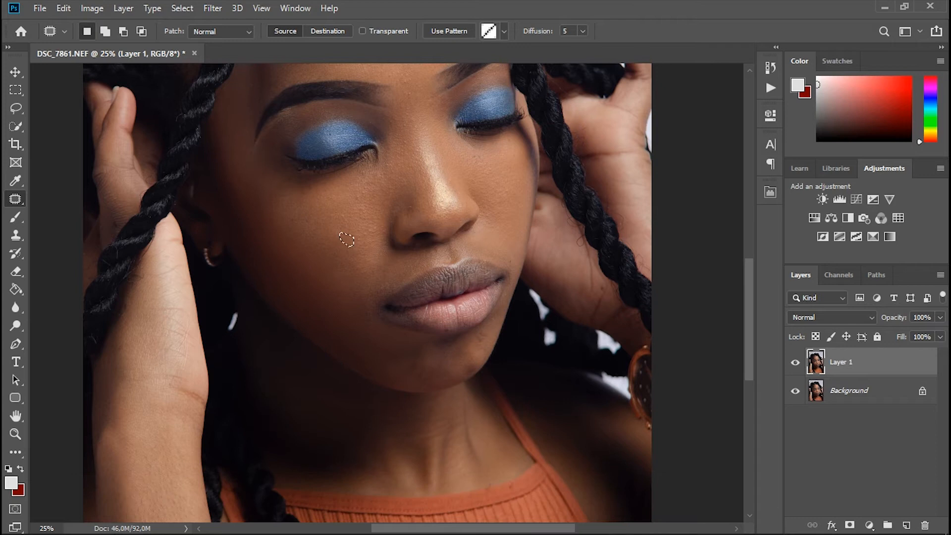
mouse_move(482, 345)
mouse_down()
mouse_move(474, 333)
mouse_move(488, 331)
mouse_move(481, 343)
mouse_up()
key(ctrl+d)
scroll(368, 292, up, 10)
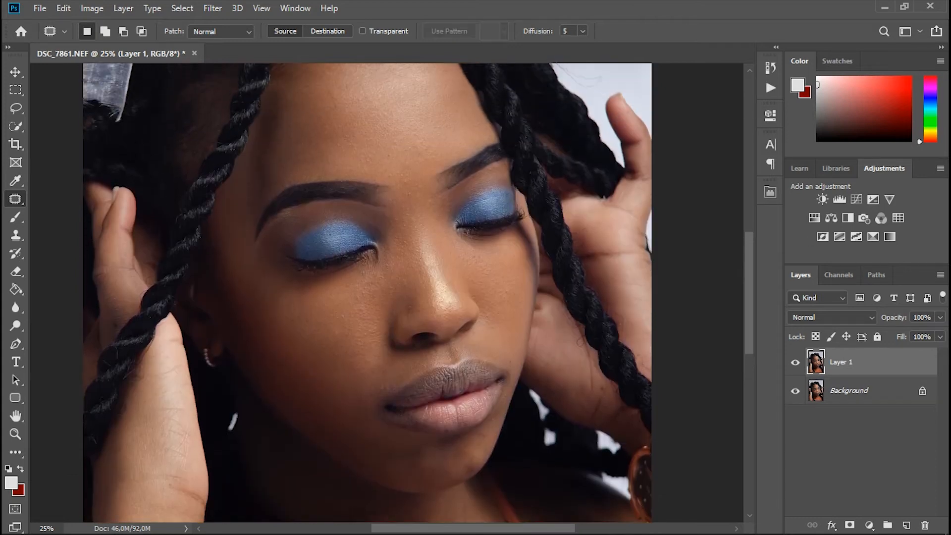
scroll(368, 293, up, 2)
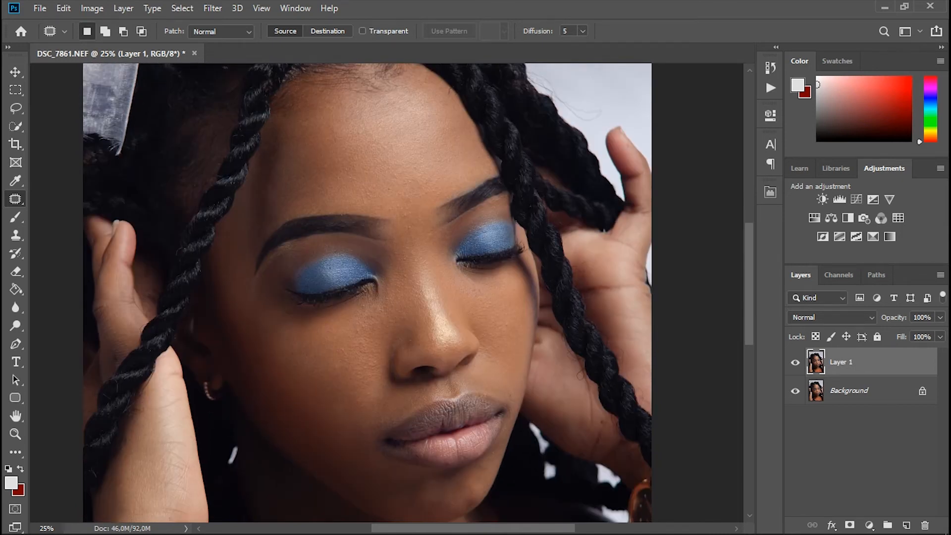
Step: Toggle Layer 1's visibility to compare the patched skin with the original
click(796, 363)
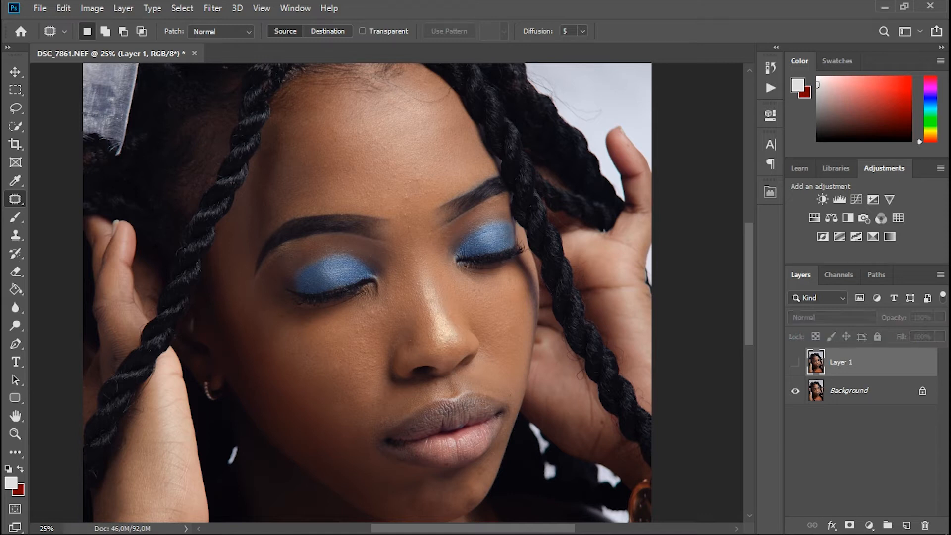
click(796, 363)
click(796, 363)
click(795, 363)
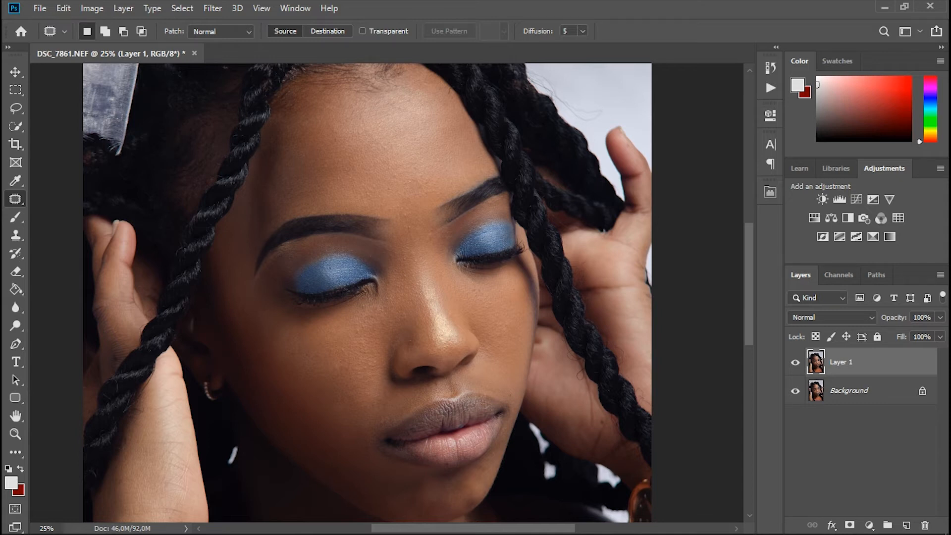
Step: Open the Retouch Pro extension and apply its Frequency Separation to the portrait
click(295, 7)
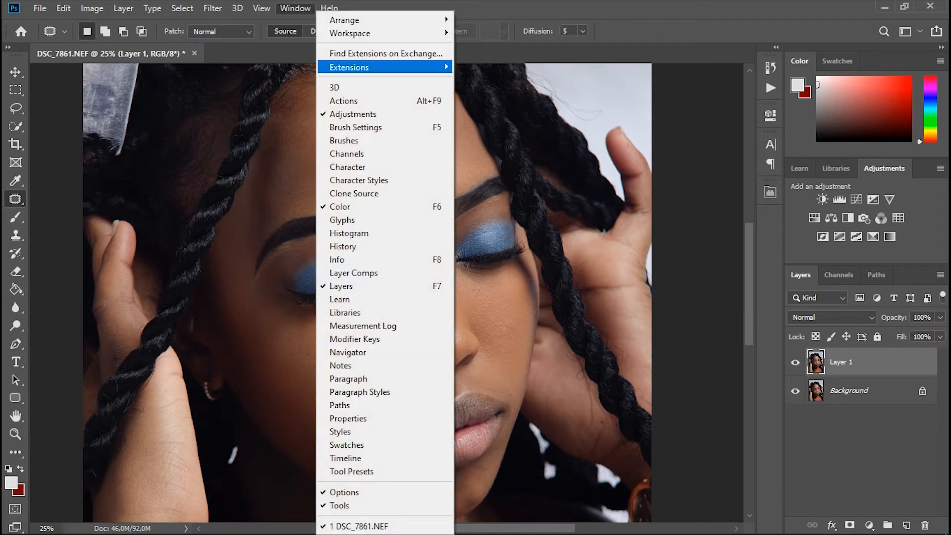
mouse_move(376, 67)
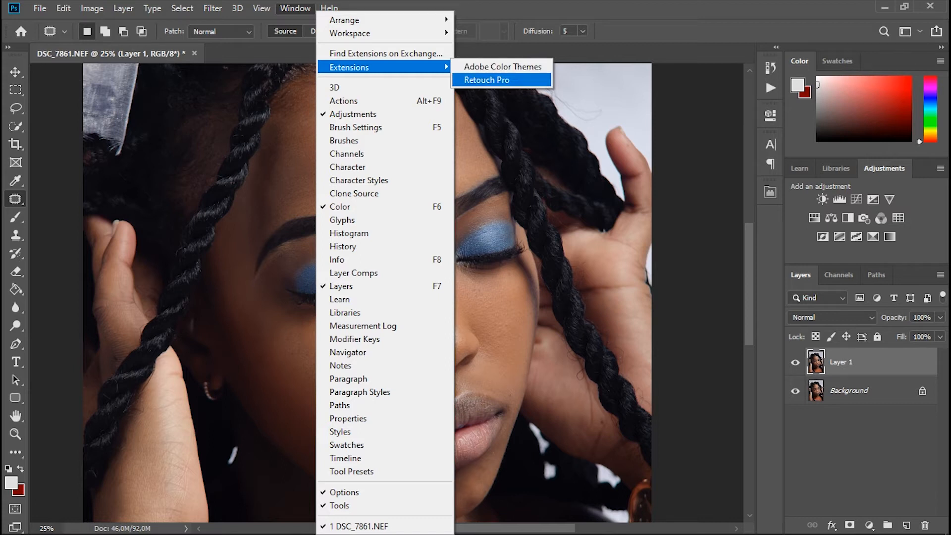
click(487, 80)
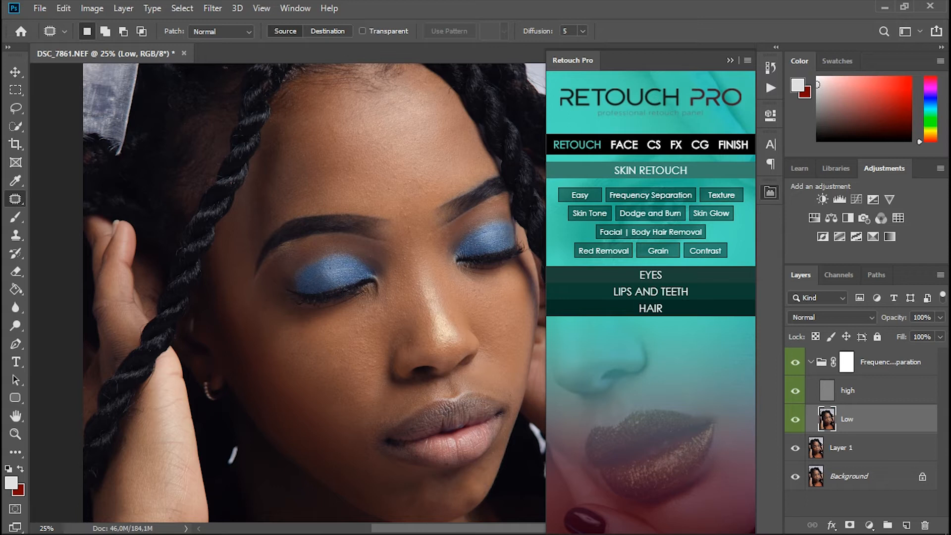
Step: Activate the Mixer Brush for the Low layer and reduce its brush size
right_click(15, 217)
click(64, 257)
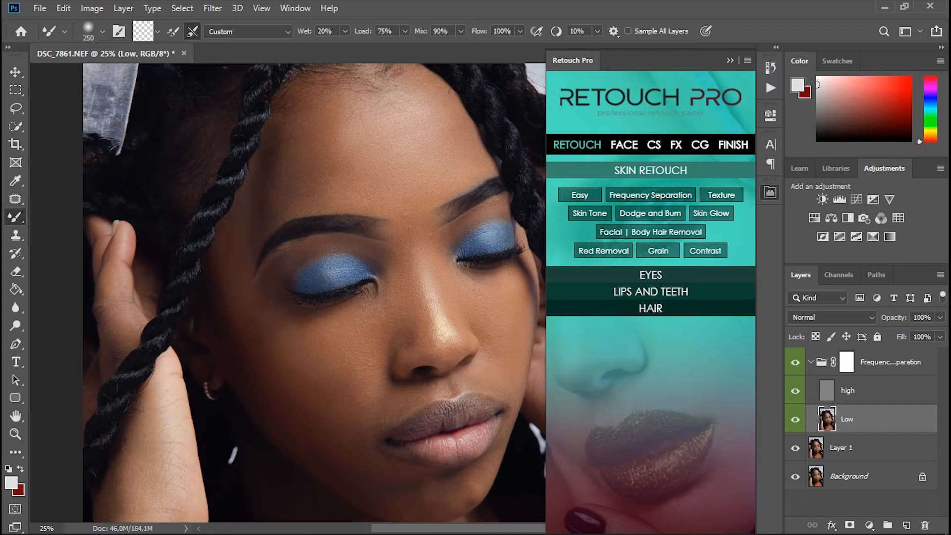
key(bracketleft)
key(bracketleft)
key(bracketleft)
Step: Blend uneven skin tones across the face on the Low layer using the Mixer Brush at sizes 125 and 175
scroll(314, 293, down, 3)
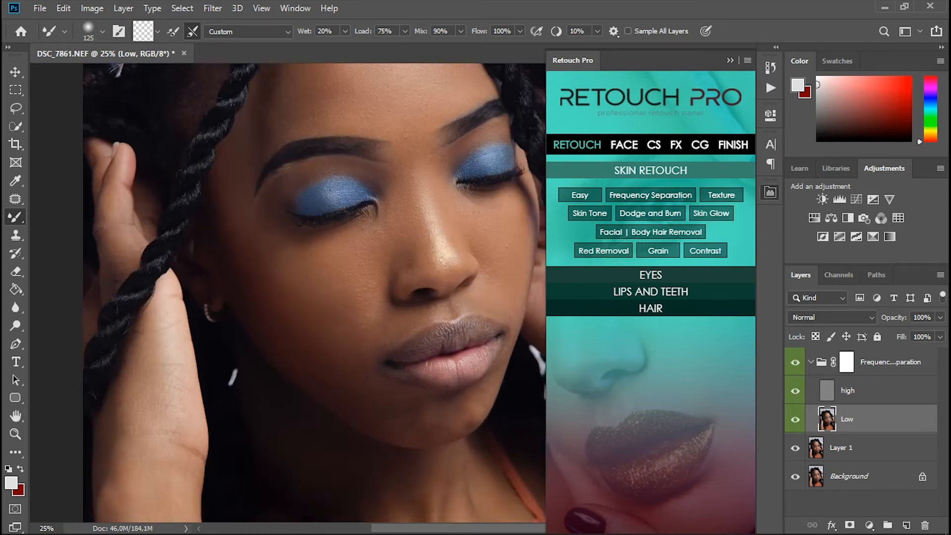
scroll(314, 292, up, 1)
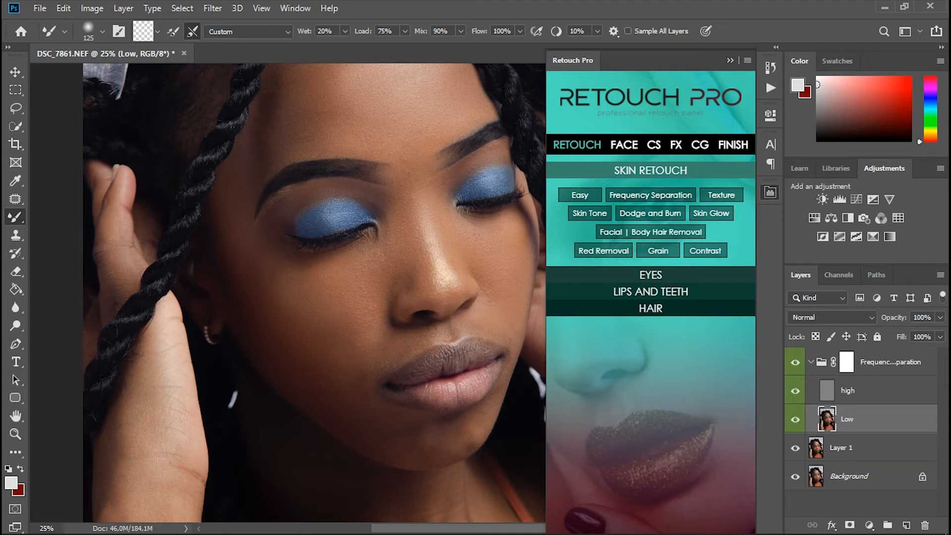
key(bracketleft)
scroll(315, 293, up, 3)
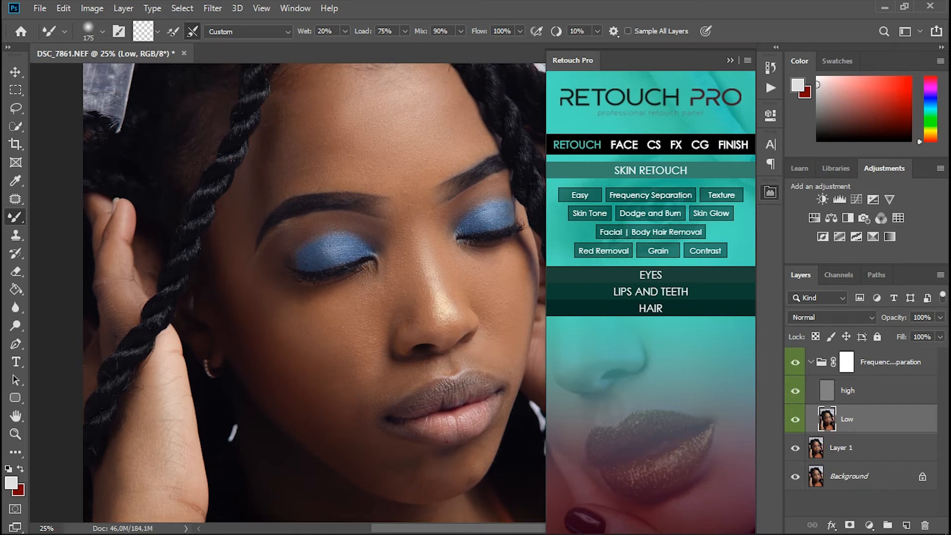
scroll(315, 292, up, 3)
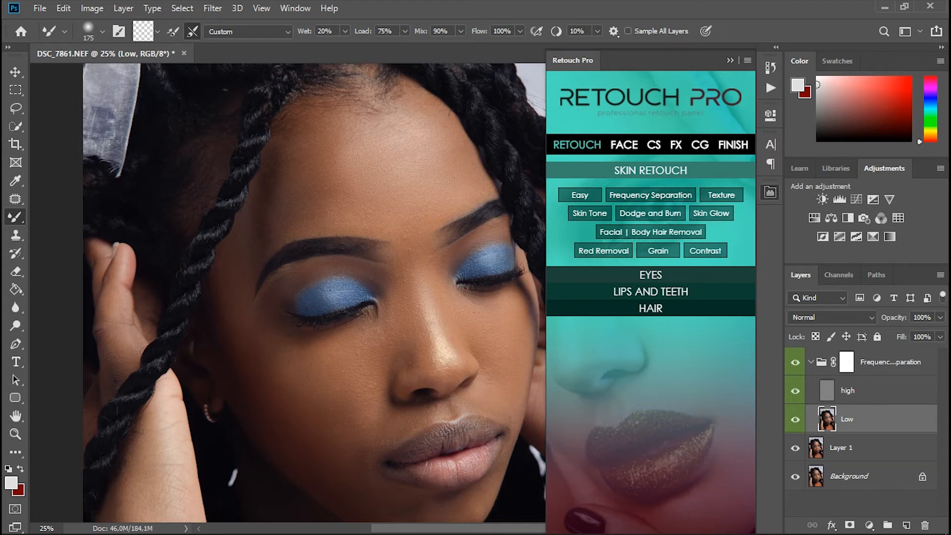
scroll(314, 292, down, 5)
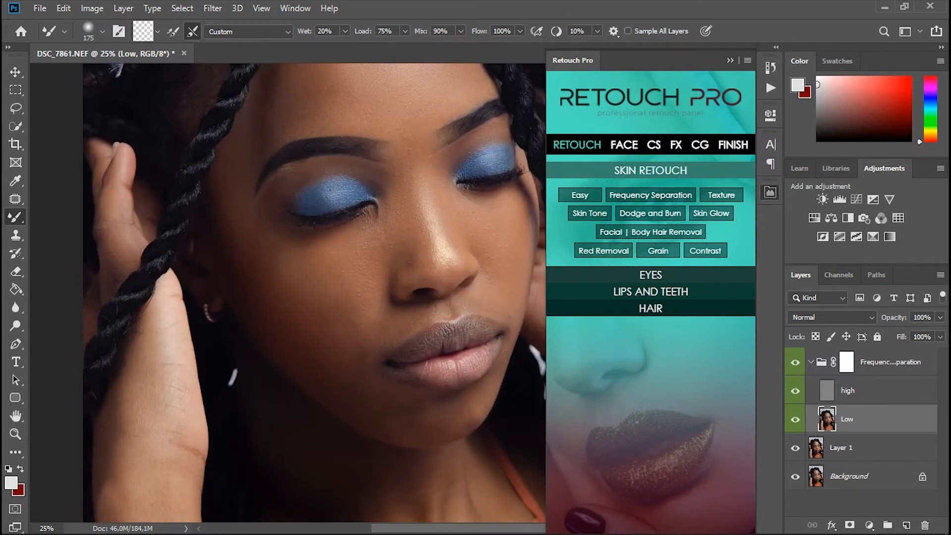
scroll(315, 292, down, 2)
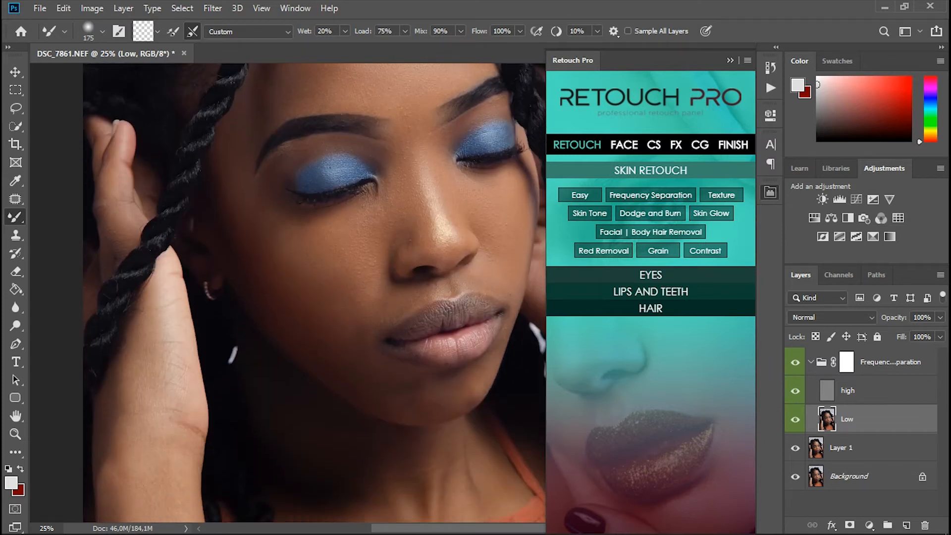
Step: Smooth the remaining skin areas on the Low layer, enlarging the Mixer Brush to 500
scroll(528, 349, down, 4)
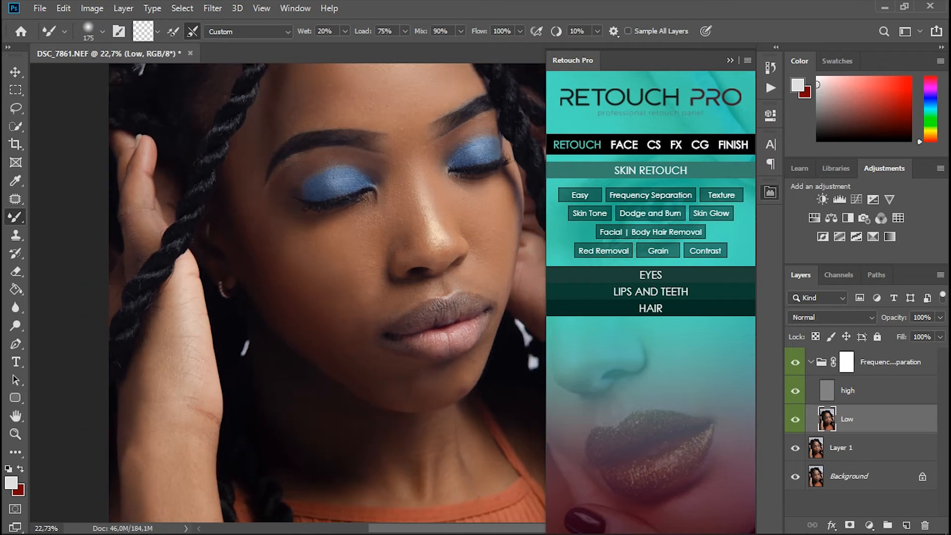
scroll(498, 334, down, 4)
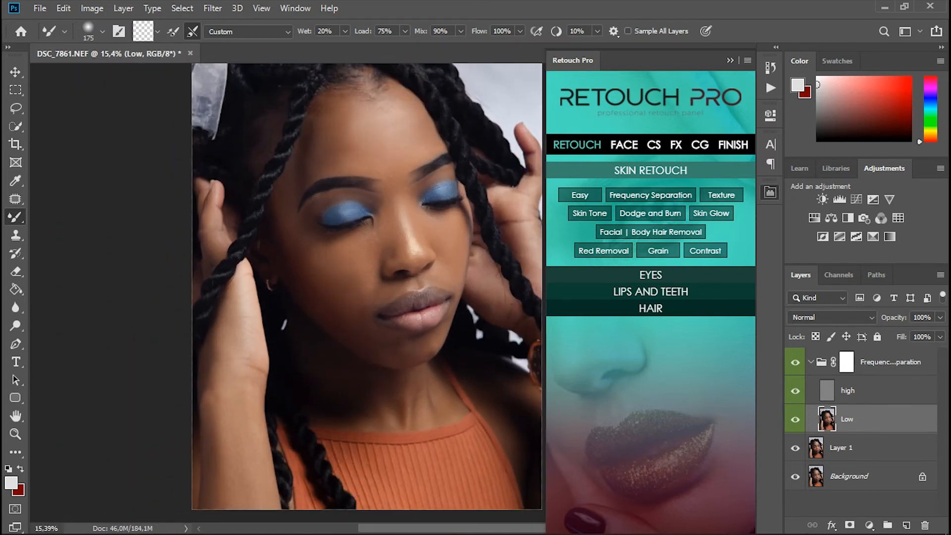
scroll(367, 318, up, 5)
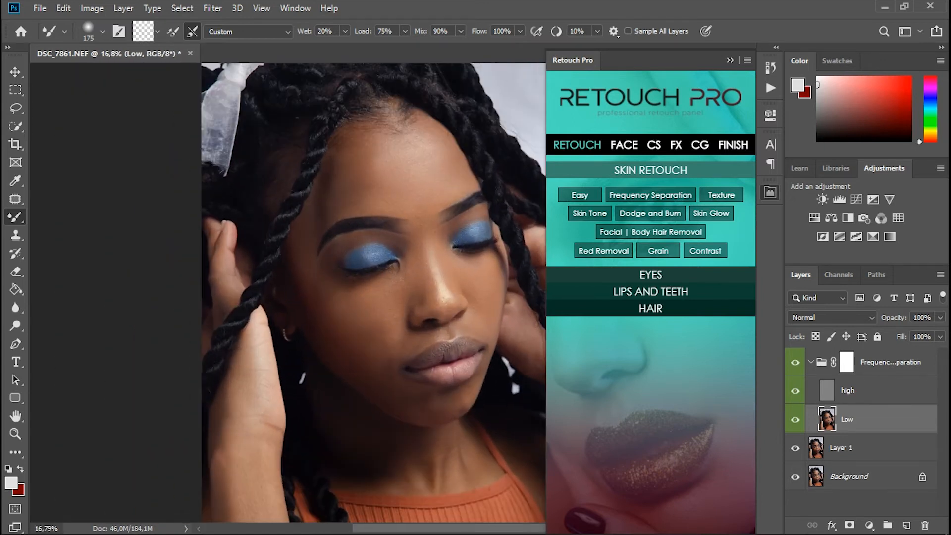
scroll(341, 297, down, 5)
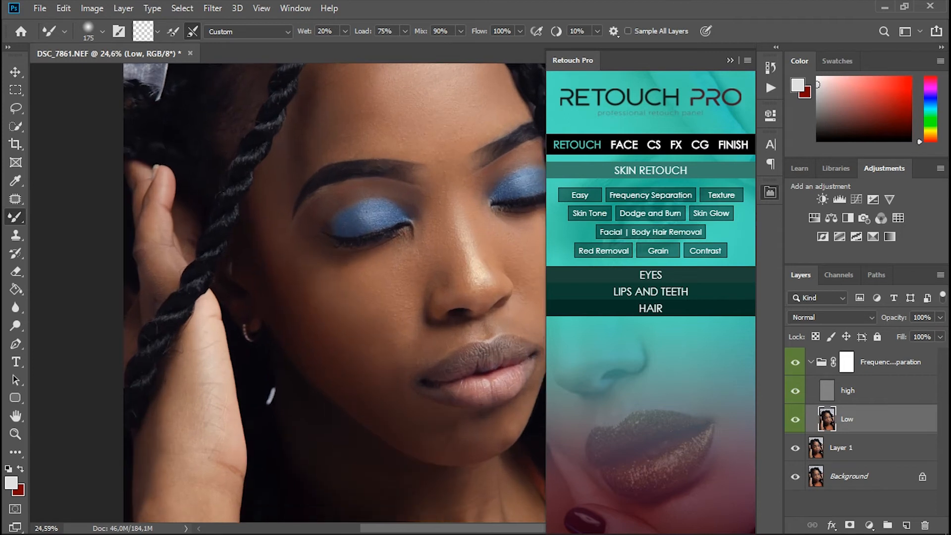
scroll(342, 297, up, 3)
scroll(342, 297, down, 5)
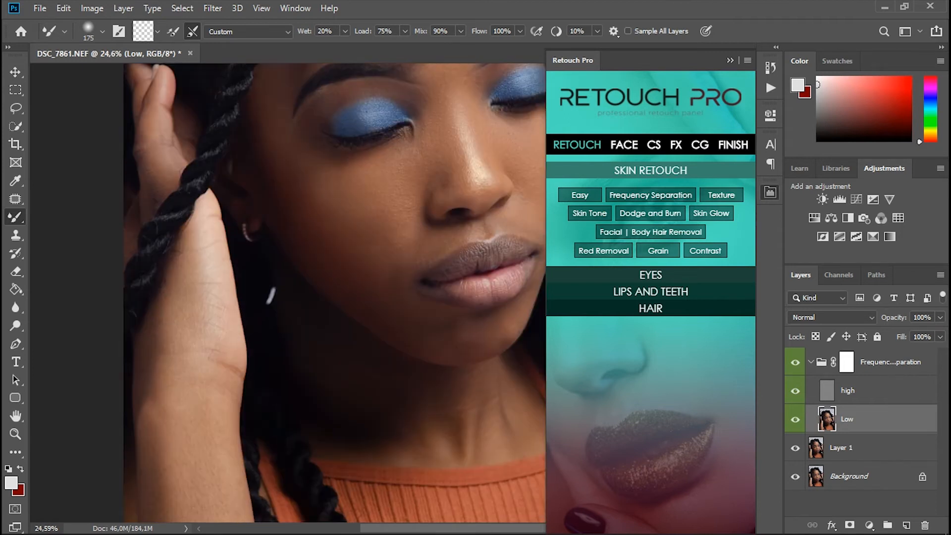
scroll(510, 277, down, 5)
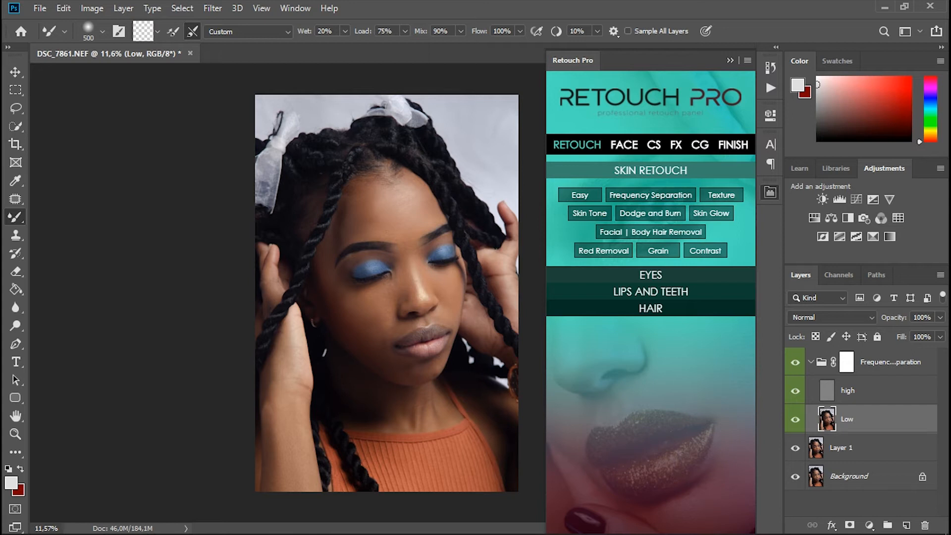
Step: Toggle the Frequency Separation group's visibility repeatedly to compare the blended skin with the version before smoothing
scroll(427, 248, up, 3)
scroll(427, 249, down, 4)
scroll(427, 249, up, 5)
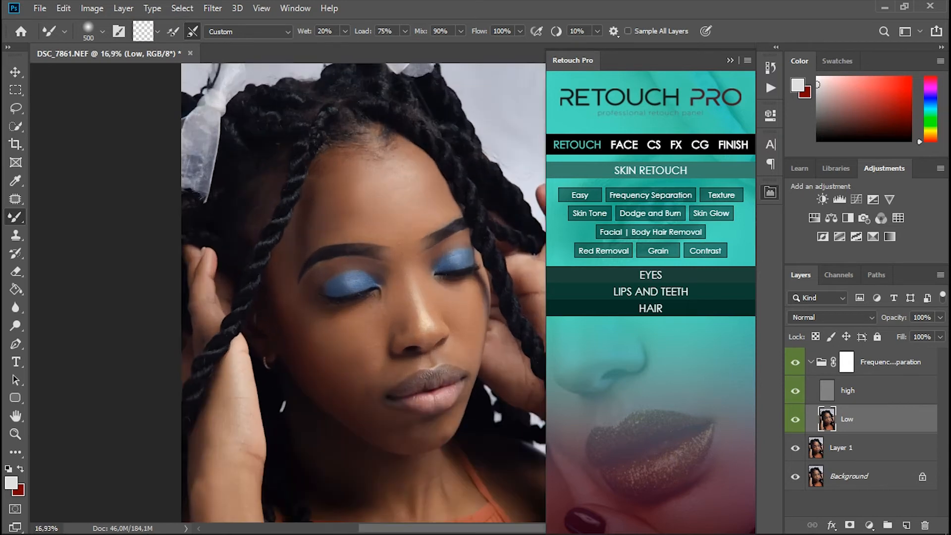
scroll(427, 249, down, 1)
scroll(444, 216, up, 3)
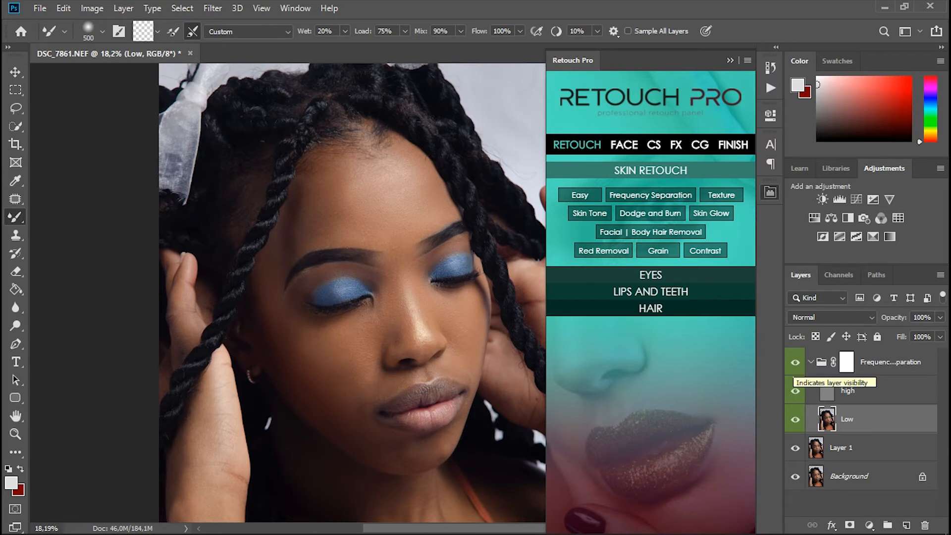
click(795, 362)
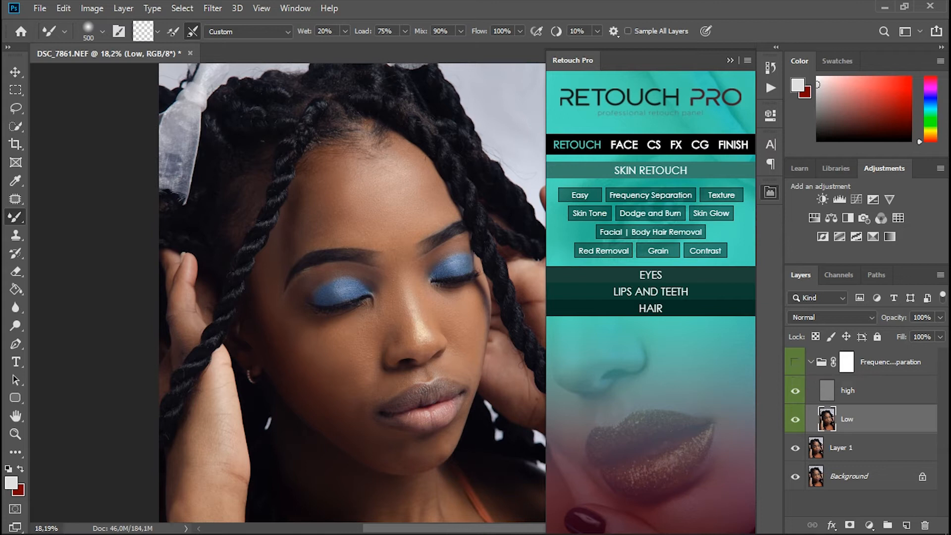
click(795, 362)
click(795, 362)
click(795, 362)
click(795, 362)
click(795, 362)
click(795, 362)
click(795, 362)
click(795, 362)
click(795, 362)
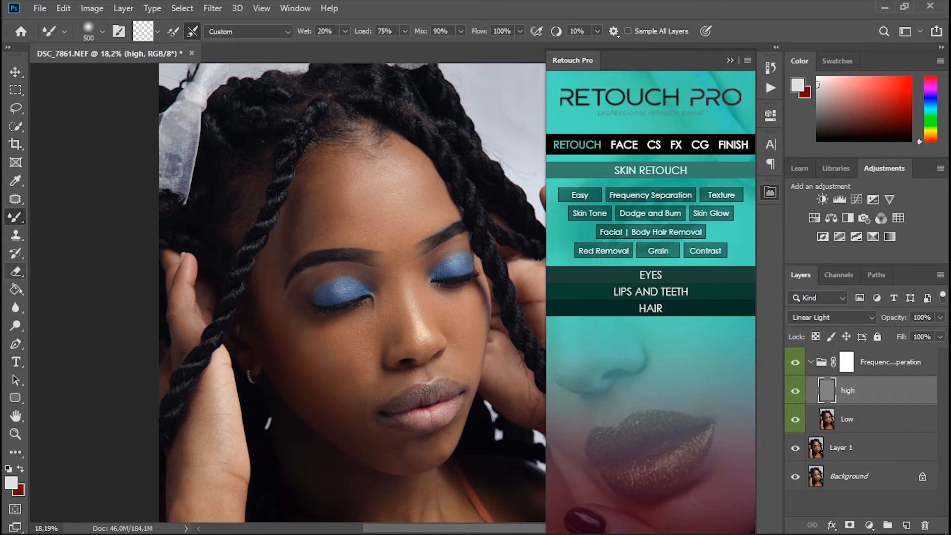
Step: Clone clean skin texture over rough spots on the face on the high layer with the Clone Stamp at size 70
click(16, 235)
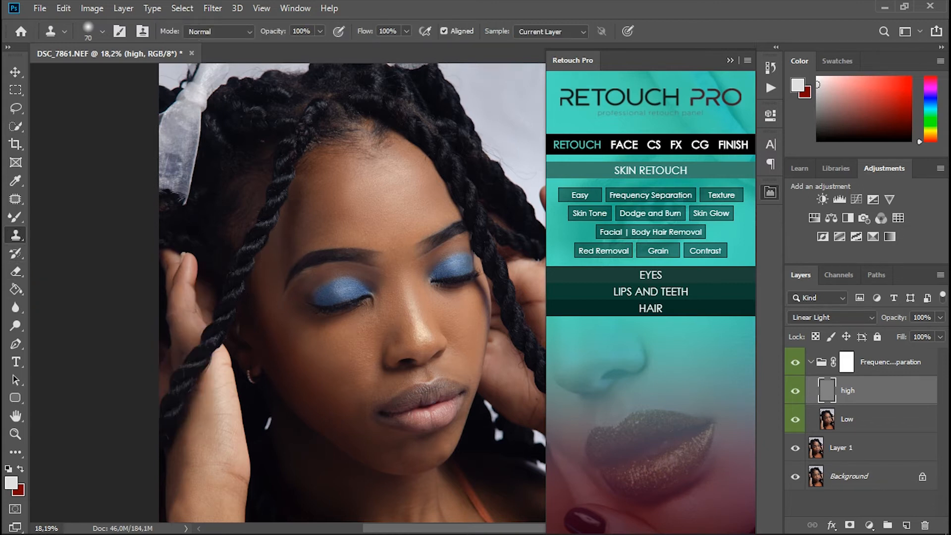
scroll(418, 238, up, 6)
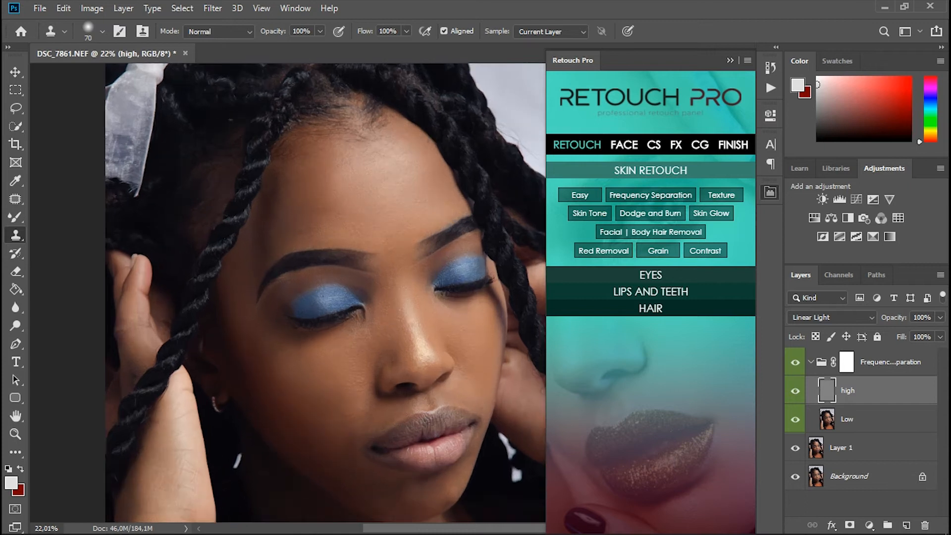
scroll(397, 244, up, 2)
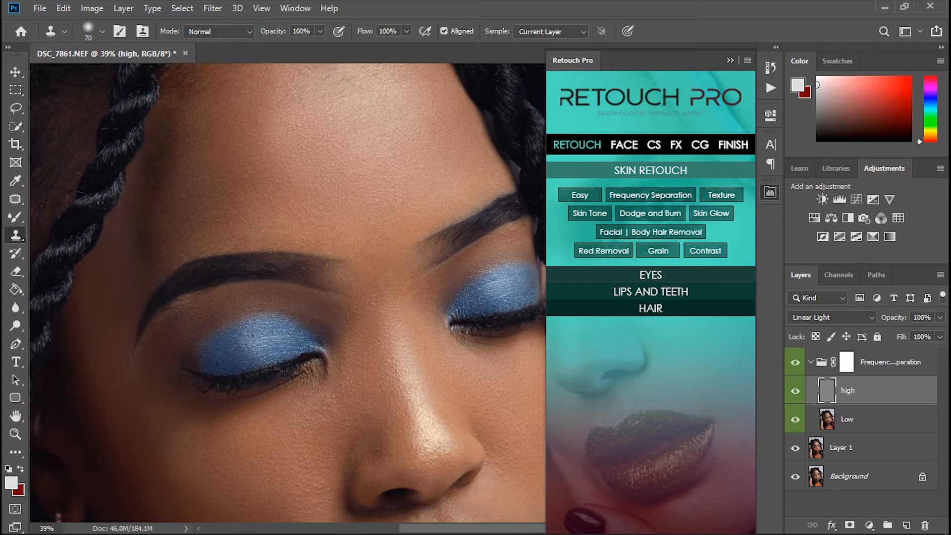
scroll(357, 188, down, 5)
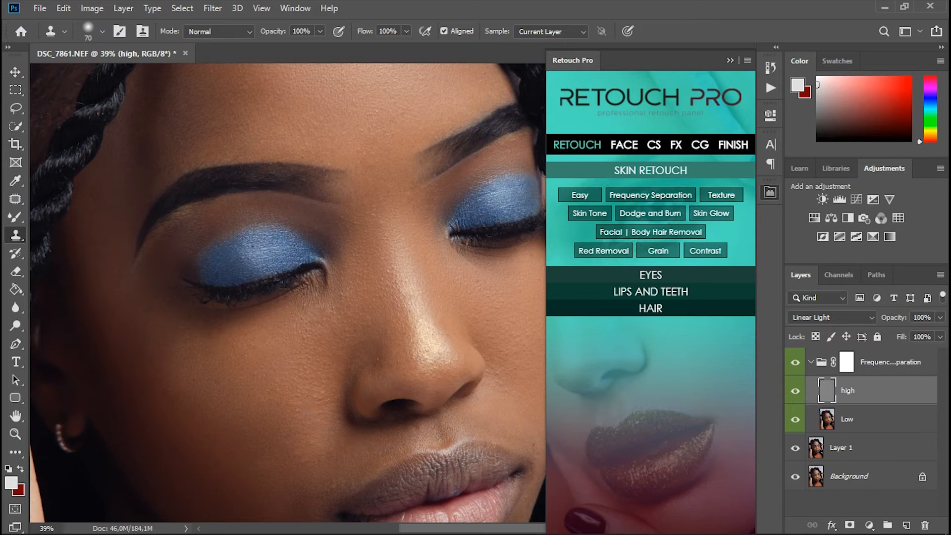
scroll(382, 337, up, 1)
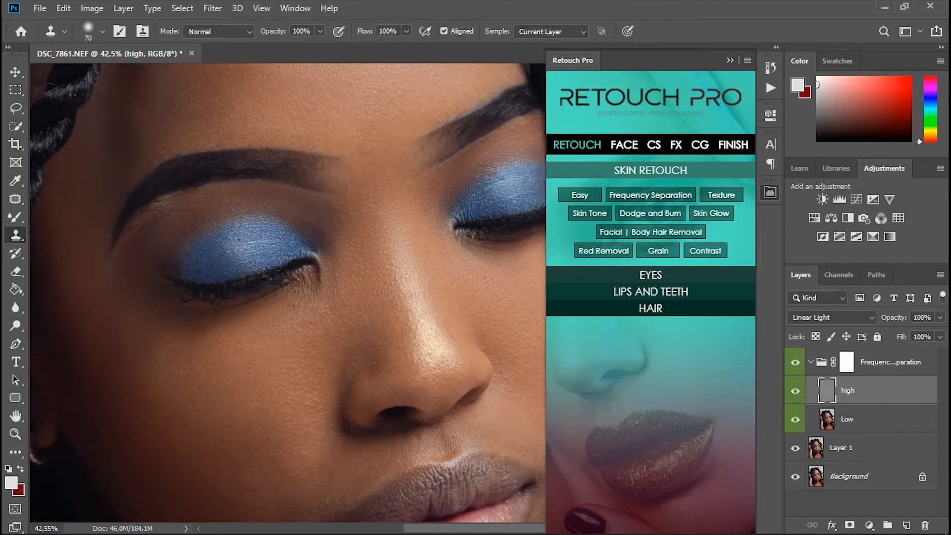
scroll(397, 340, up, 1)
scroll(396, 340, down, 1)
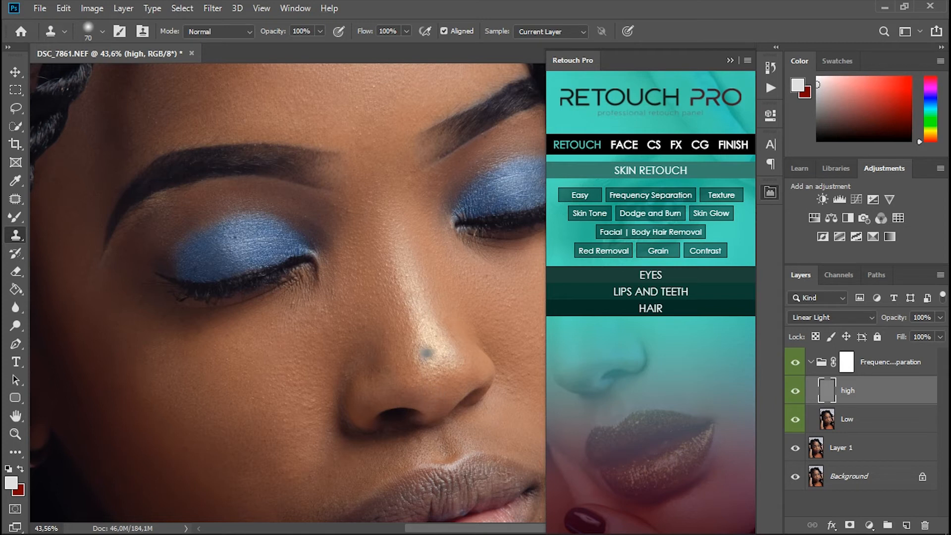
scroll(439, 348, down, 6)
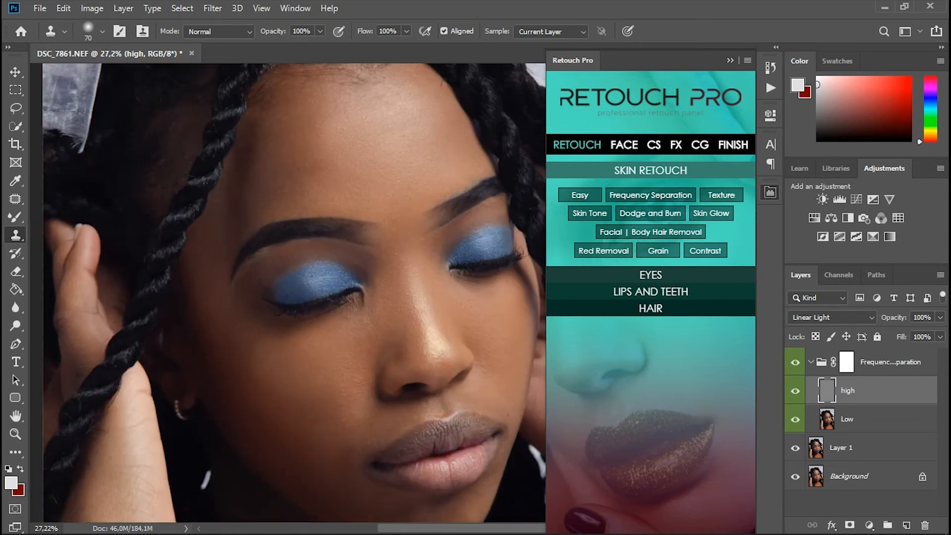
Step: Examine the skin texture around the cheeks, nose and eyes at several magnifications
scroll(439, 349, up, 2)
scroll(440, 348, right, 3)
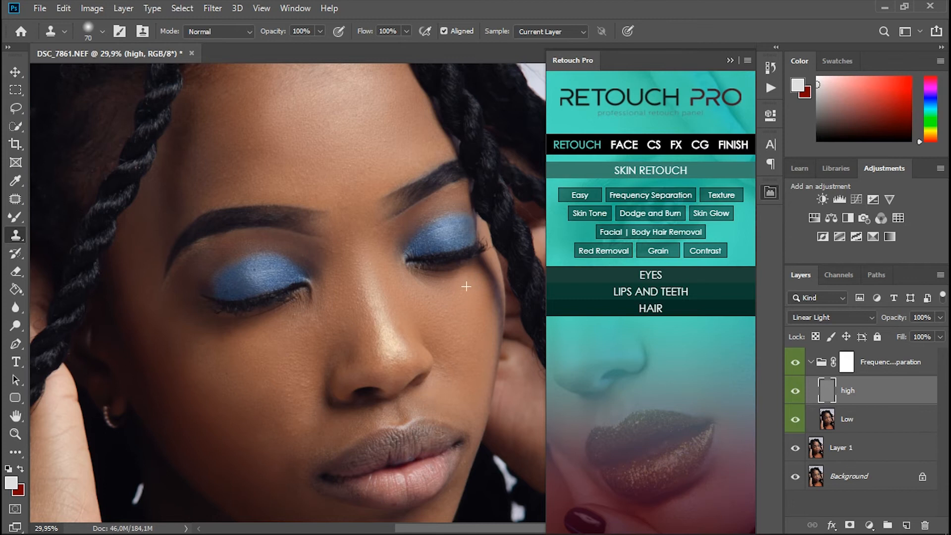
scroll(488, 303, down, 3)
scroll(488, 302, up, 5)
scroll(488, 302, down, 3)
scroll(488, 302, up, 3)
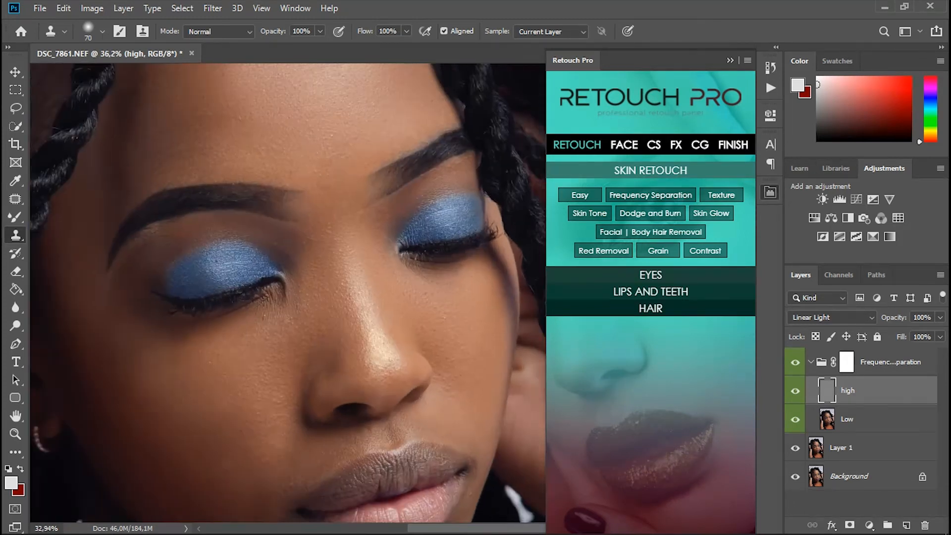
scroll(489, 302, down, 4)
scroll(488, 302, down, 4)
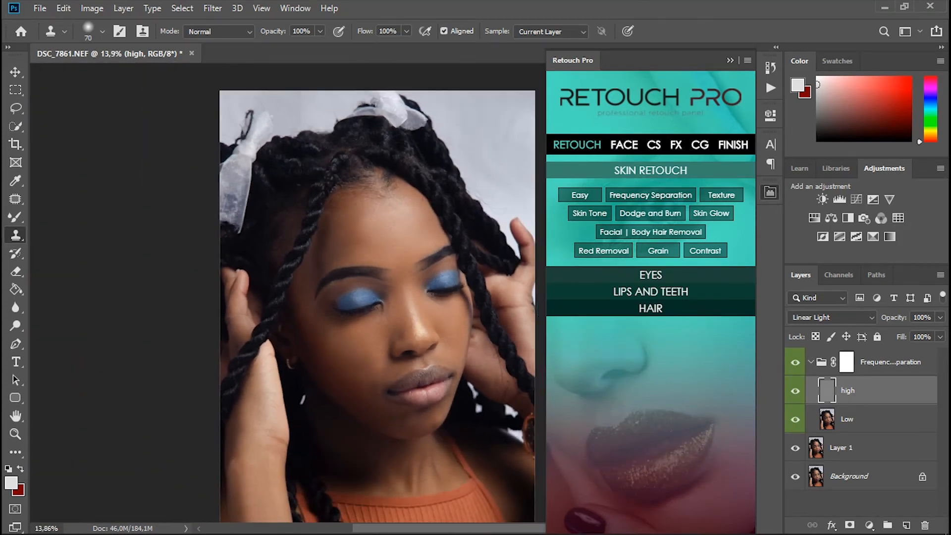
scroll(482, 424, up, 2)
scroll(482, 424, up, 3)
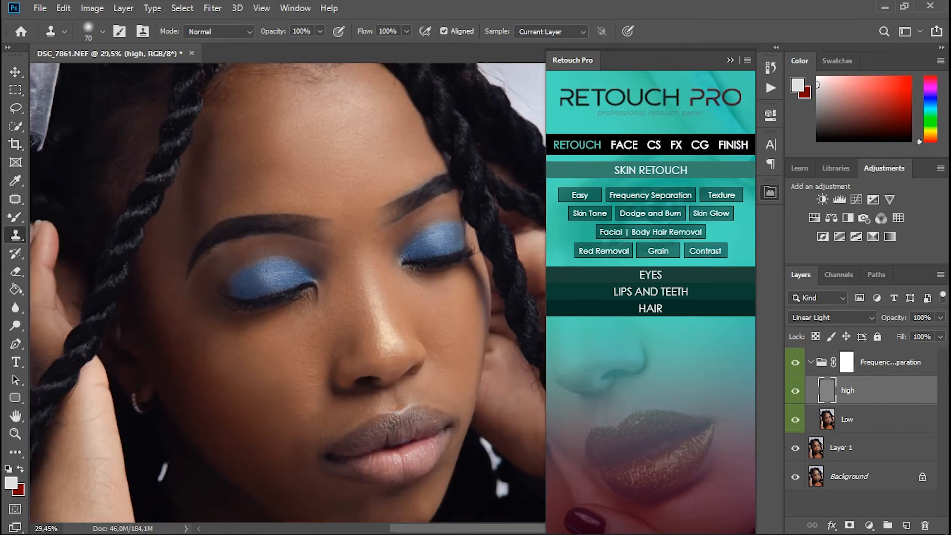
scroll(451, 317, up, 3)
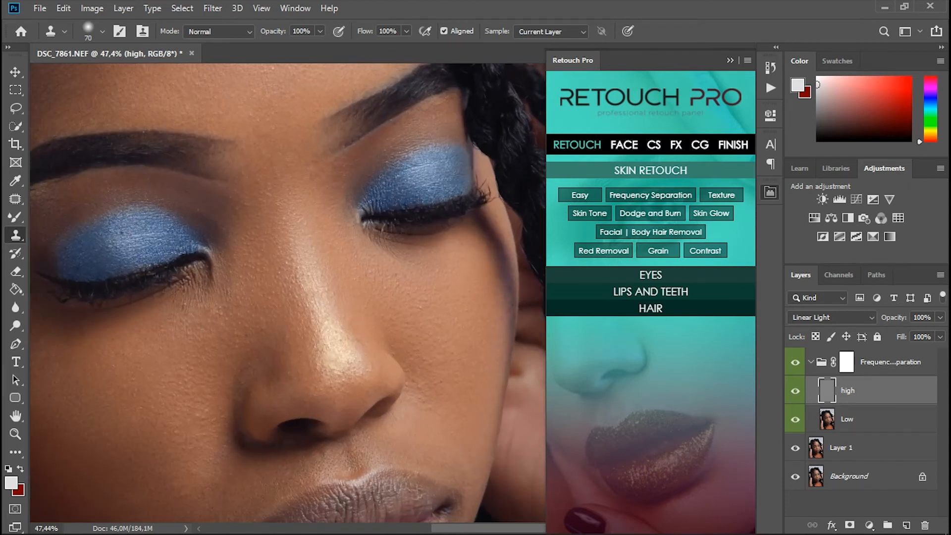
Step: Hide and show the Frequency Separation group once more to compare the full retouch with the earlier skin
scroll(484, 435, down, 5)
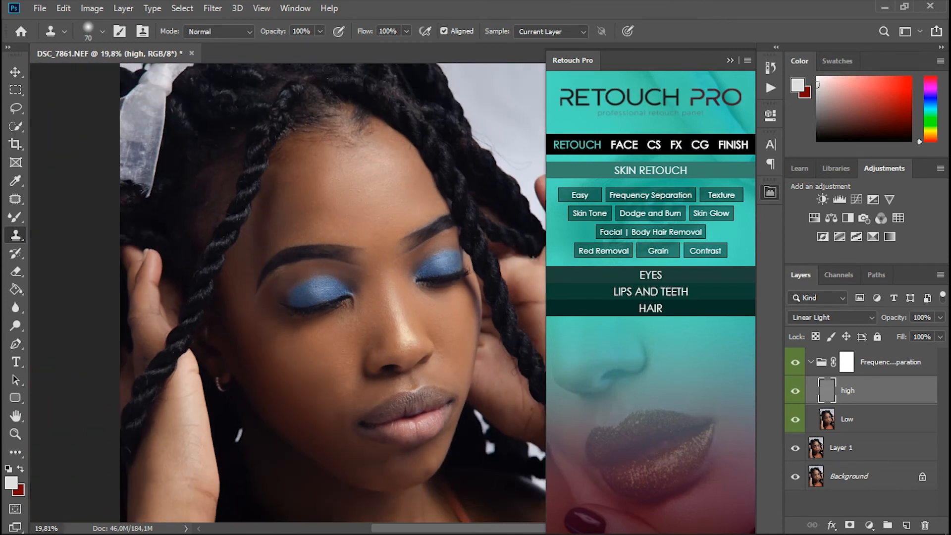
click(795, 362)
click(795, 362)
Step: Collapse the Frequency Separation group and add an Eyes Details group above it with Retouch Pro's eye retouching
click(846, 362)
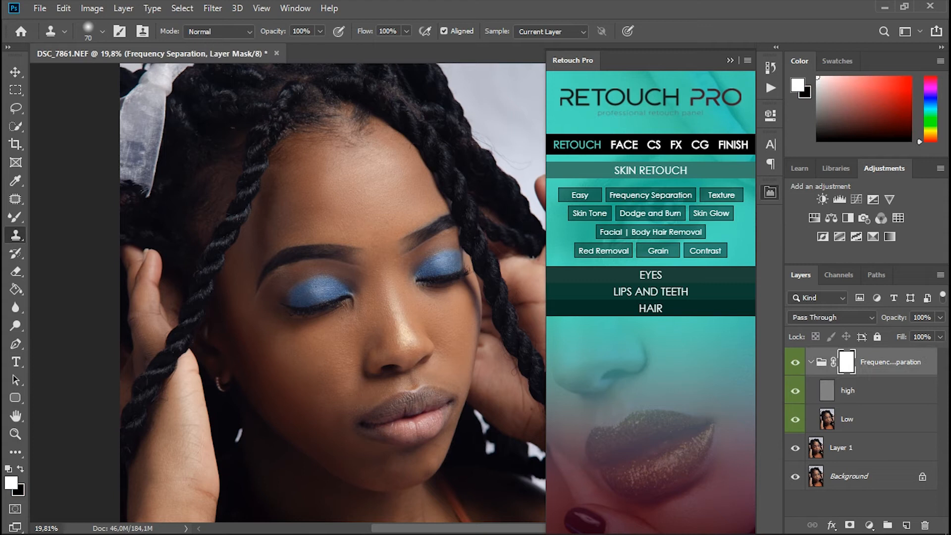
click(811, 362)
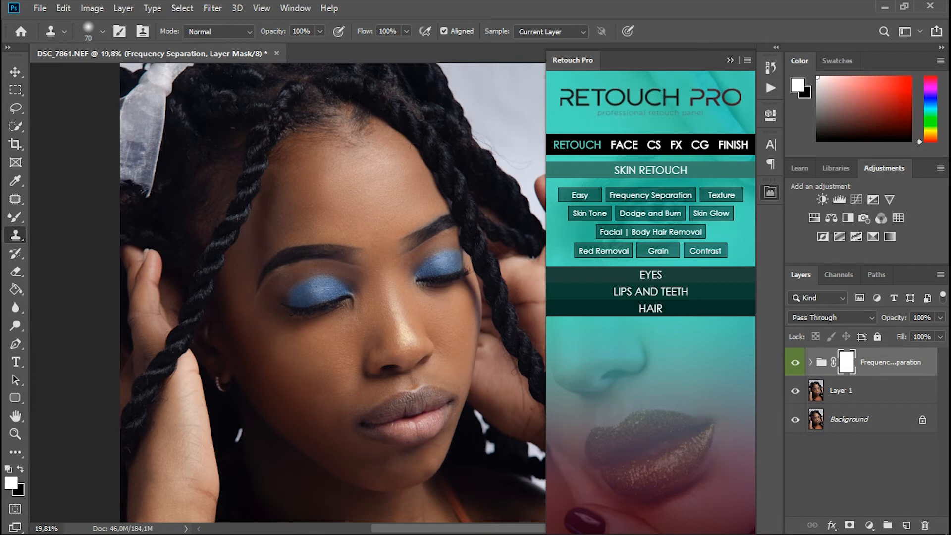
click(651, 275)
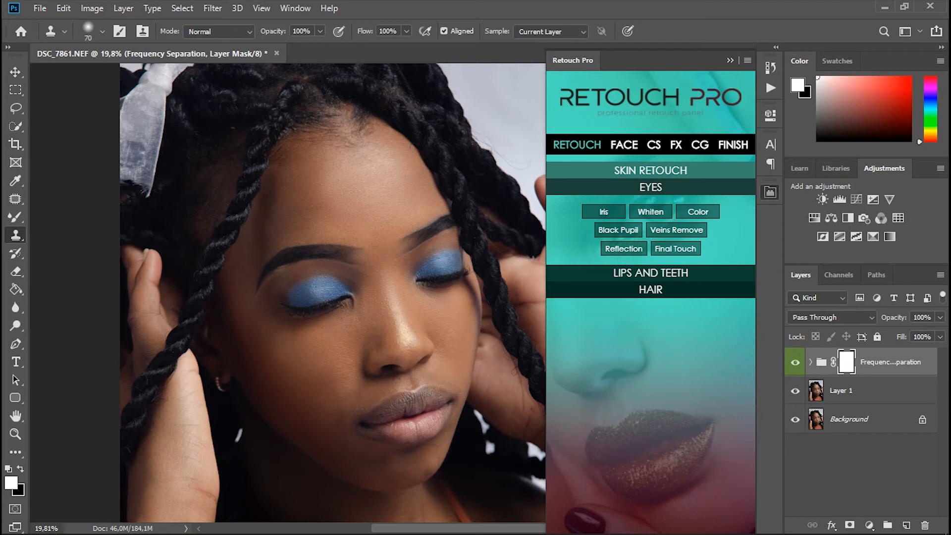
key(ctrl+shift+alt+n)
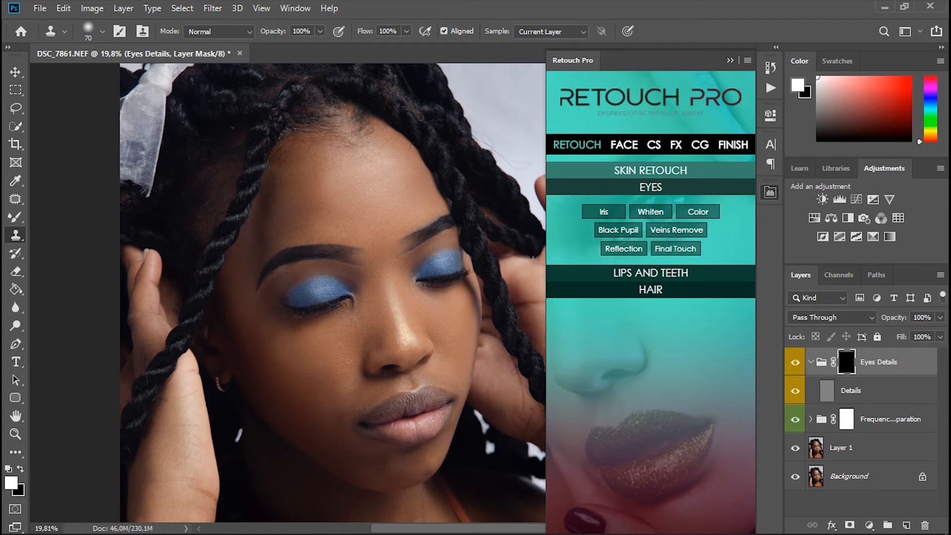
Step: Reveal the eye enhancement on both eyelids by painting white on the Eyes Details mask with the Brush at size 250
key(p)
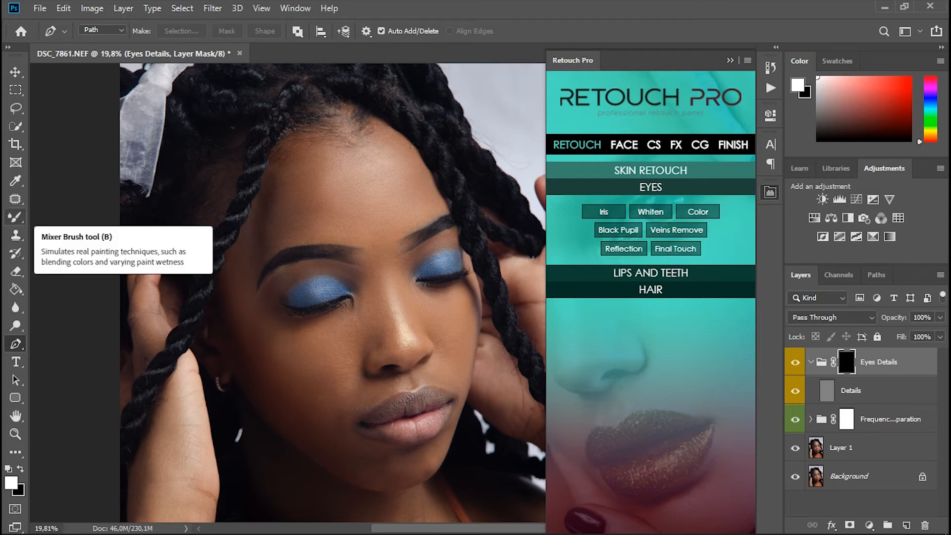
click(15, 217)
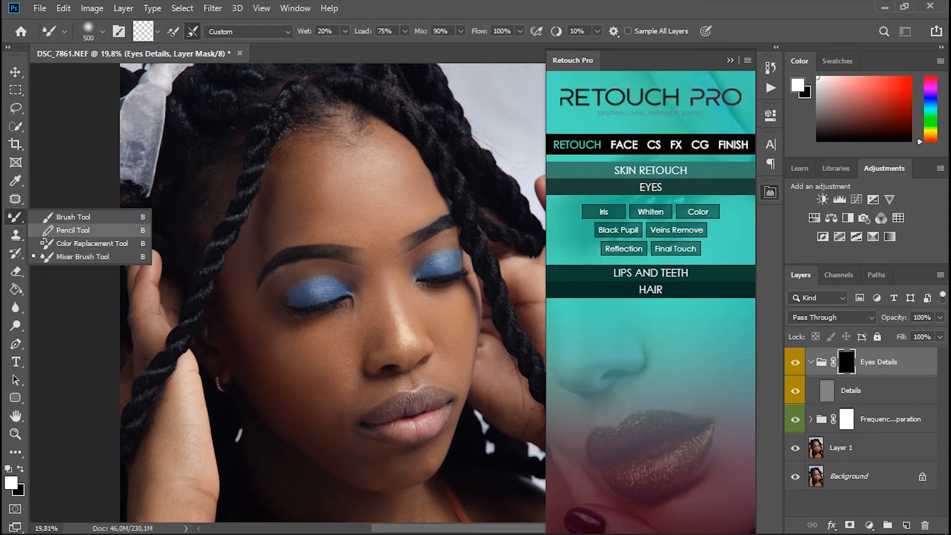
click(72, 217)
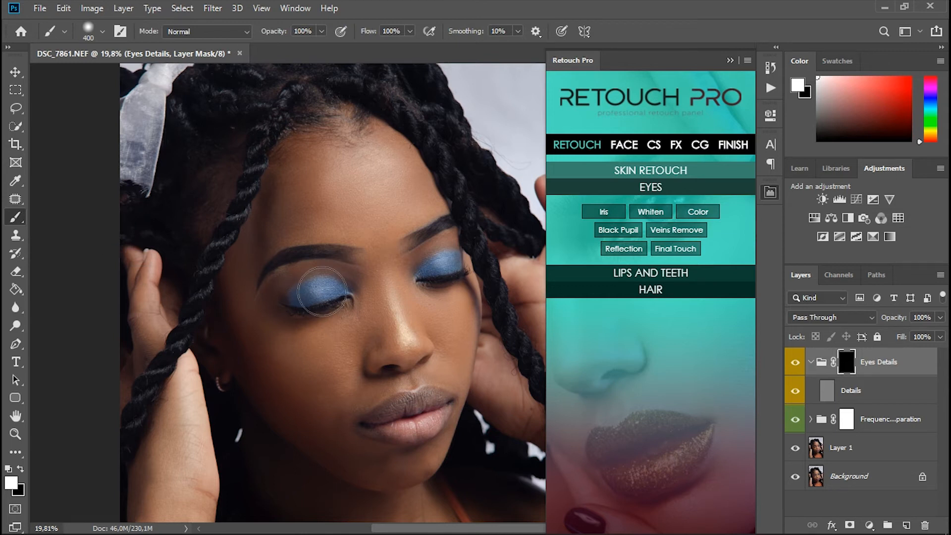
key(bracketleft)
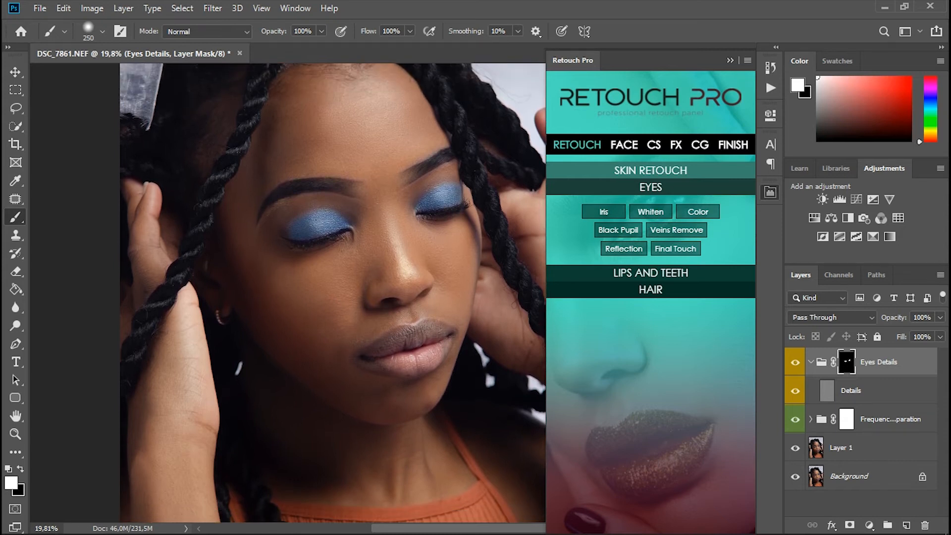
scroll(485, 368, down, 2)
scroll(455, 236, down, 2)
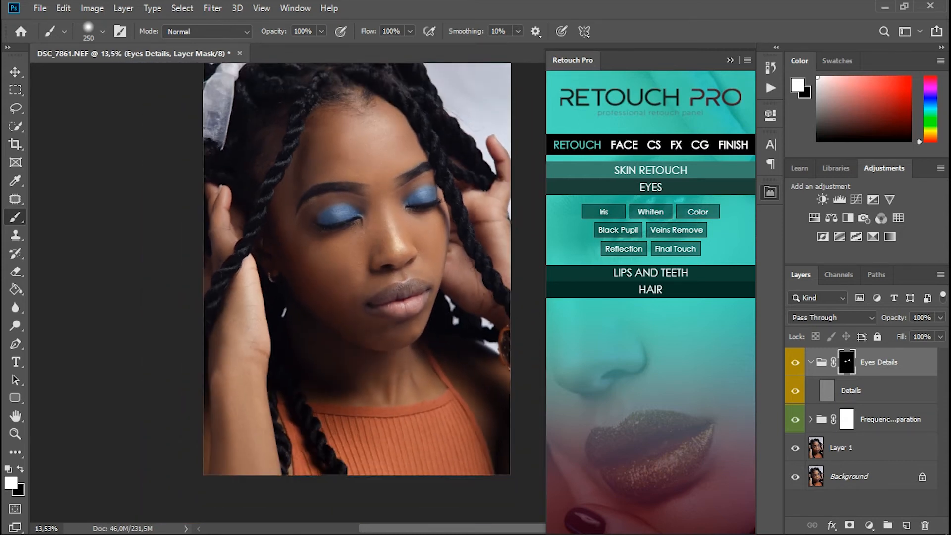
scroll(389, 218, up, 2)
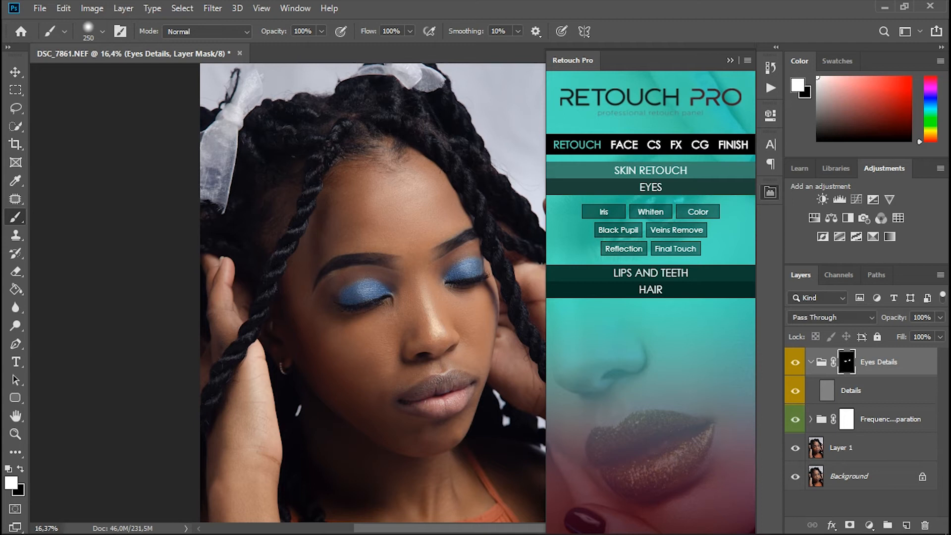
Step: Add Retouch Pro's Hair Enhancer group and paint white on its mask over the hair on top of the head
click(650, 290)
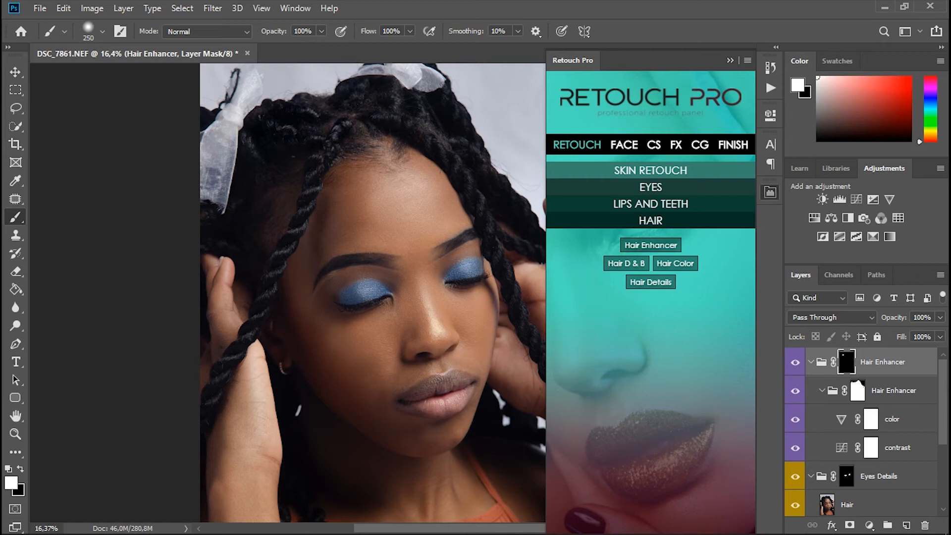
drag(277, 129, 449, 136)
scroll(373, 293, down, 2)
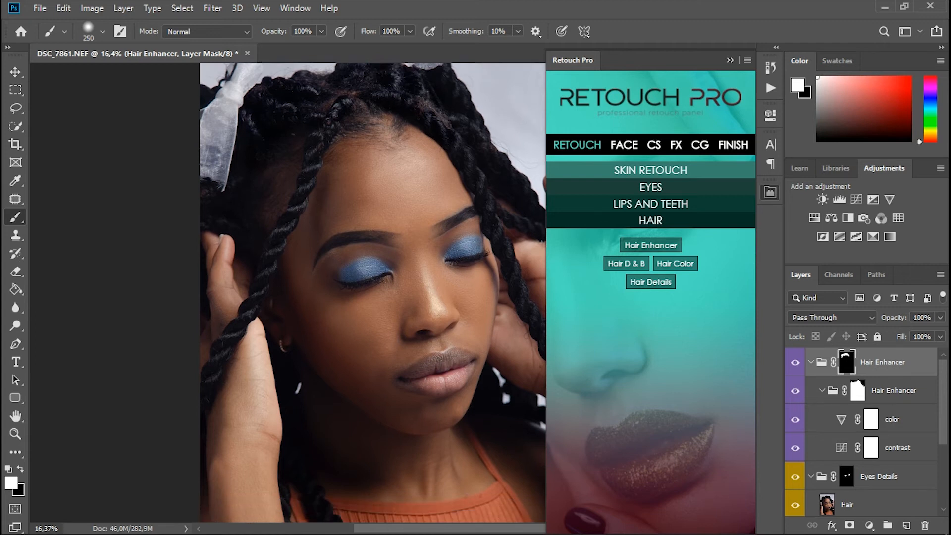
scroll(381, 238, down, 2)
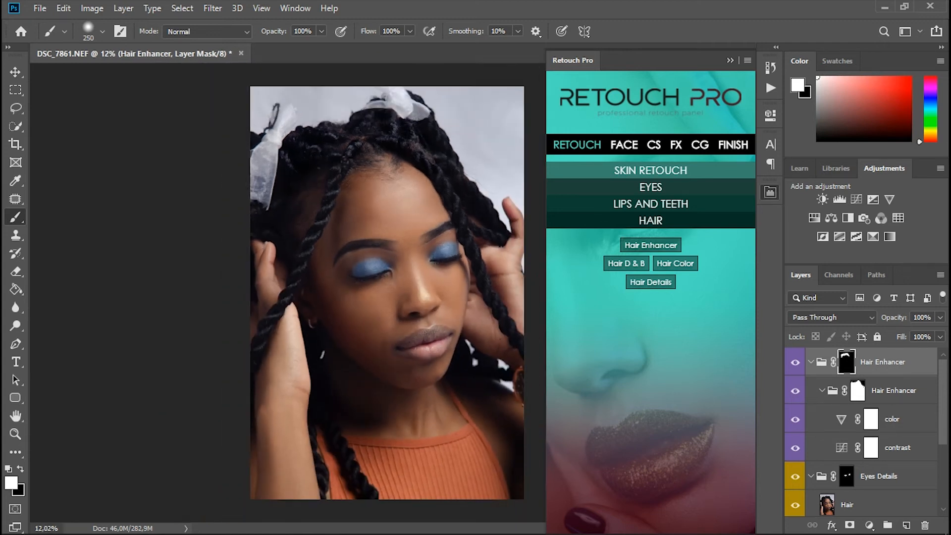
key(bracketleft)
key(bracketleft)
click(421, 111)
drag(396, 104, 389, 104)
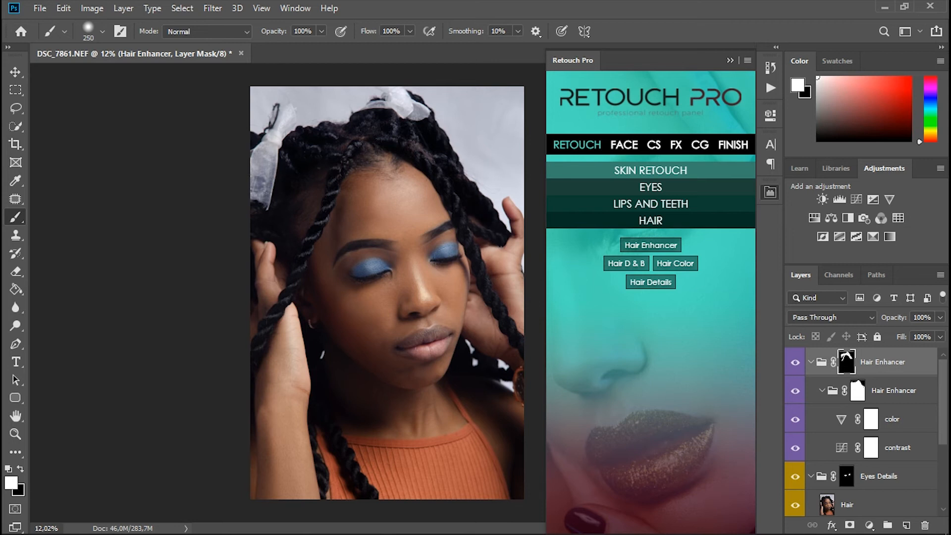
Step: Extend the Hair Enhancer mask along the side braids and hanging strands, using brush sizes between 100 and 250
mouse_move(269, 143)
mouse_down()
mouse_move(258, 193)
mouse_move(270, 170)
mouse_up()
key(bracketleft)
key(bracketleft)
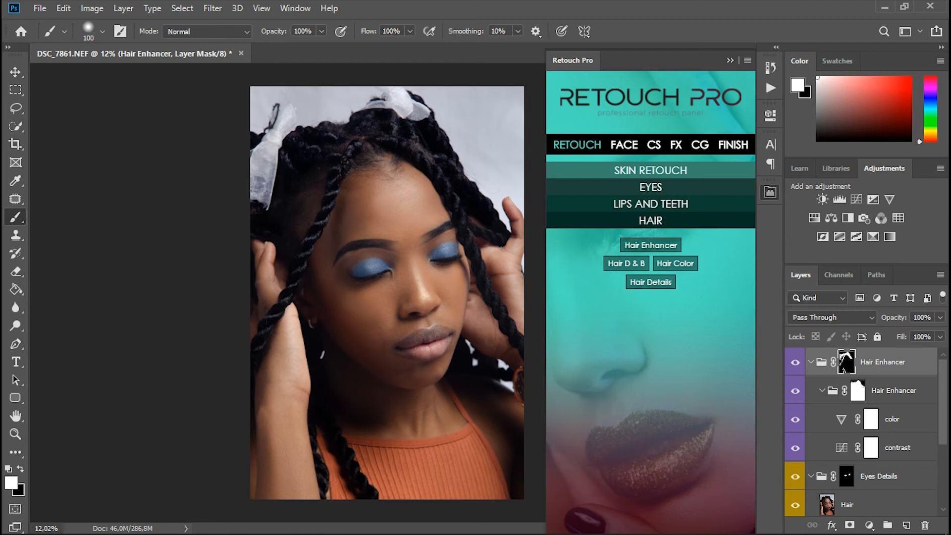
key(bracketright)
key(bracketright)
key(bracketleft)
key(bracketleft)
scroll(387, 292, down, 1)
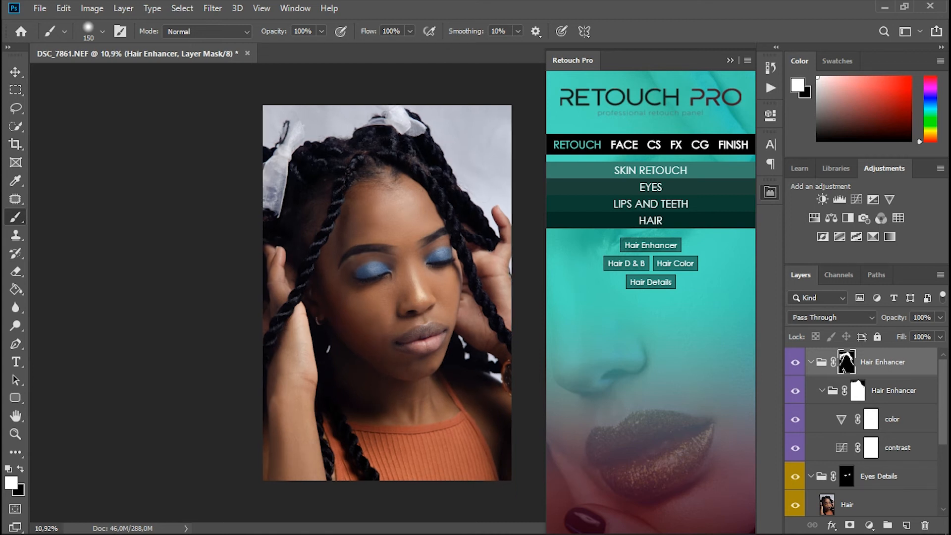
Step: Collapse the Hair Enhancer group and toggle its visibility several times to compare the hair before and after
click(811, 362)
click(796, 362)
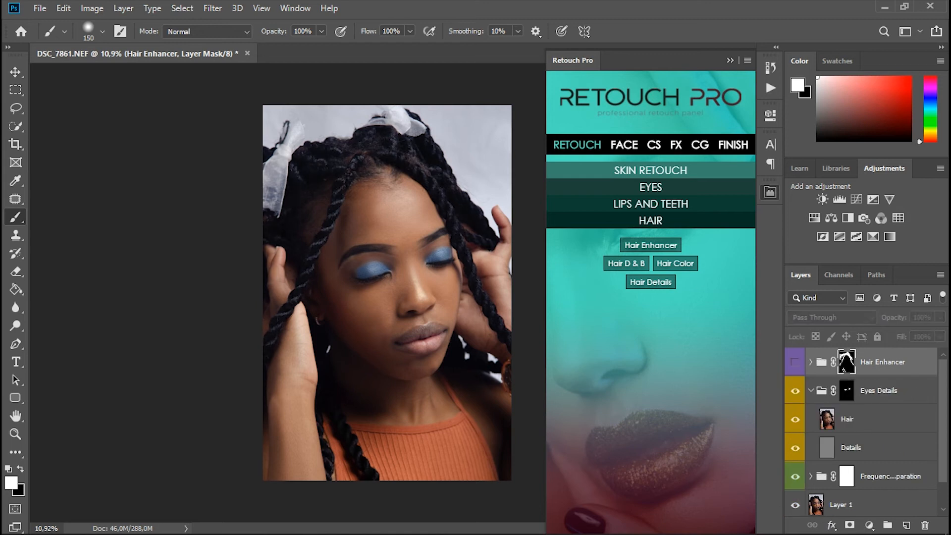
click(795, 362)
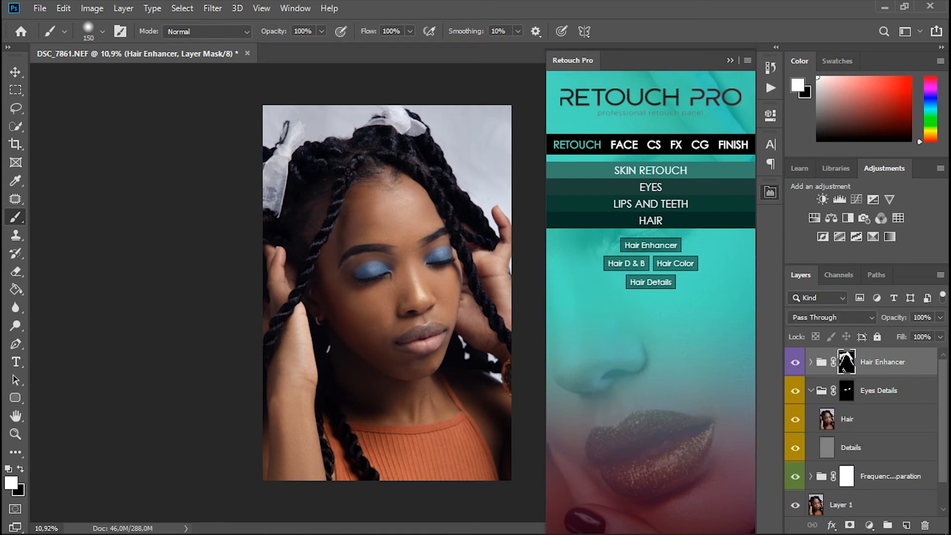
click(795, 362)
click(795, 363)
click(795, 362)
click(795, 362)
Step: Add Retouch Pro's hair dodge and burn group and paint white on the Burn mask over the hair beside the forehead
key(bracketright)
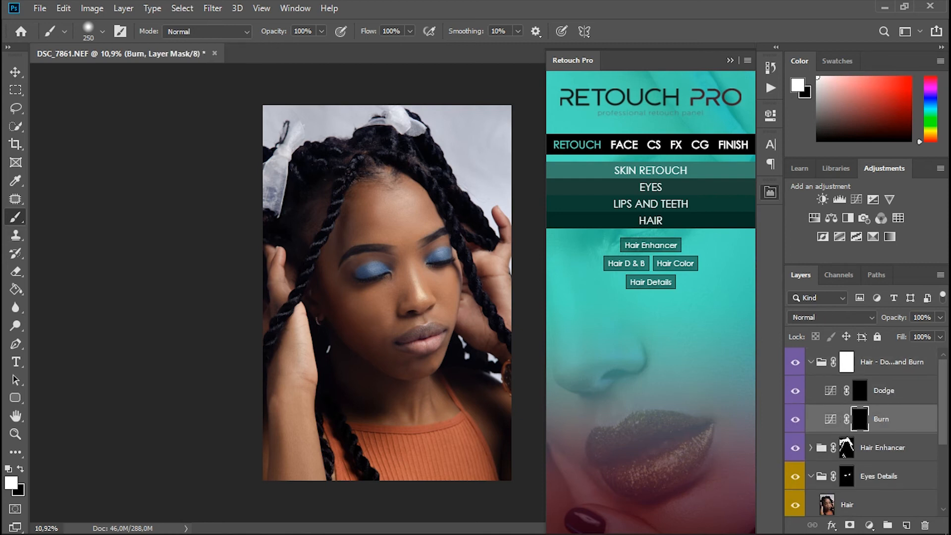
click(296, 217)
click(307, 206)
click(315, 198)
click(322, 189)
click(320, 208)
click(312, 222)
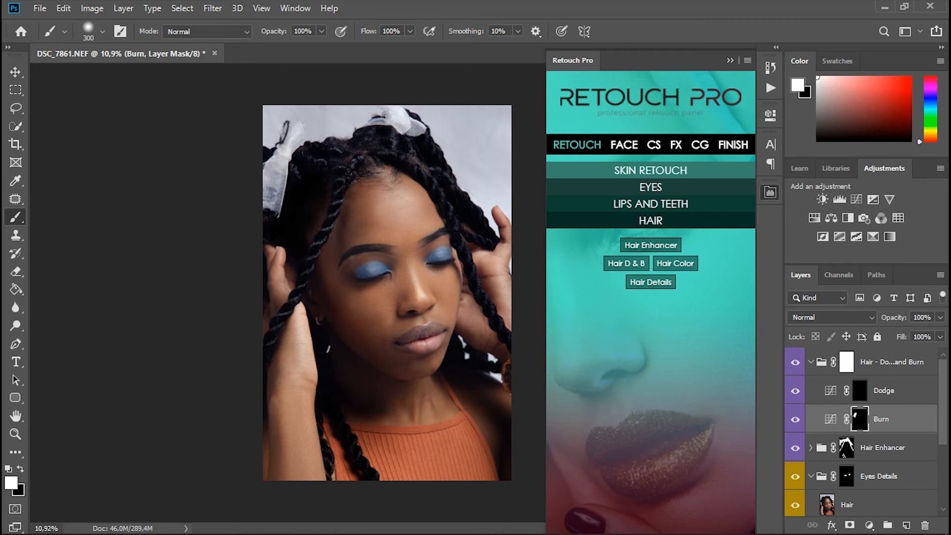
Step: Set the Burn layer's opacity to 61% and extend its mask over the hair above the forehead
click(940, 318)
drag(939, 333, 914, 334)
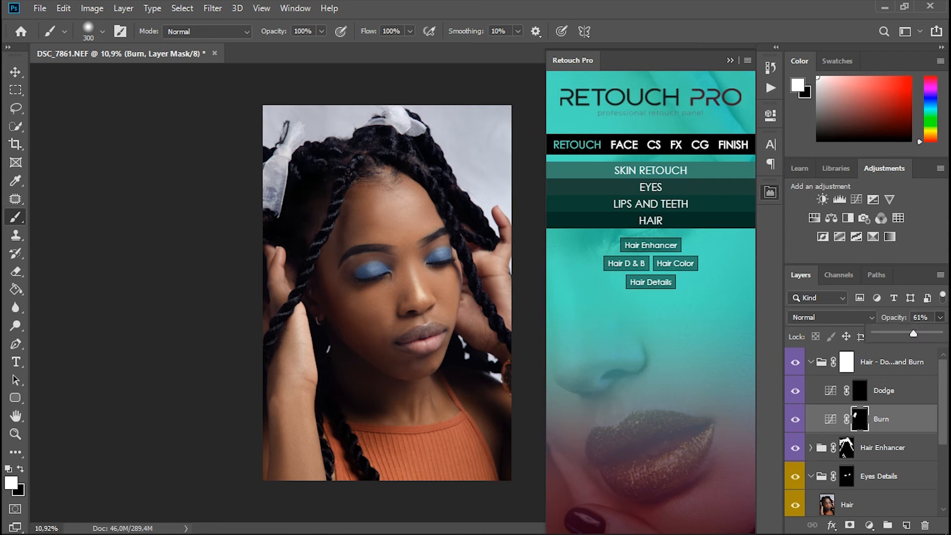
click(323, 184)
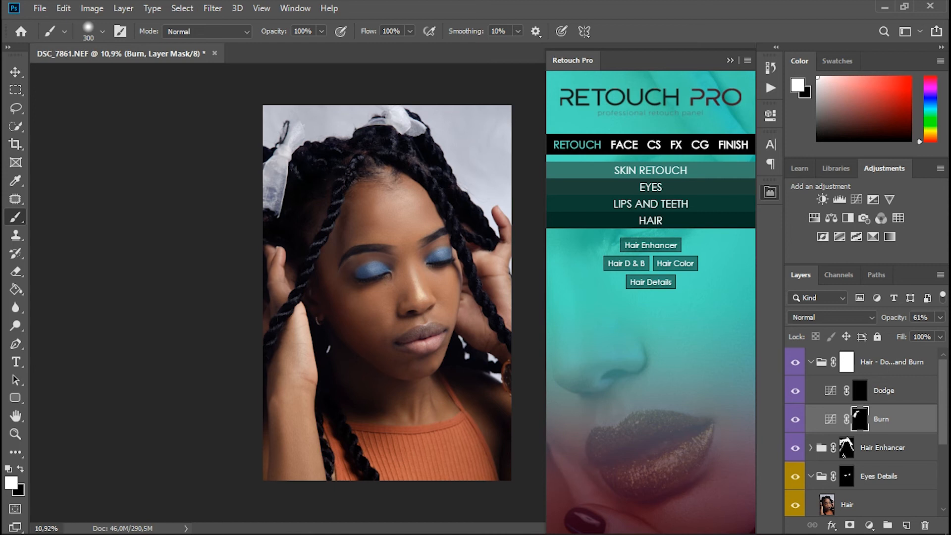
drag(382, 143, 429, 169)
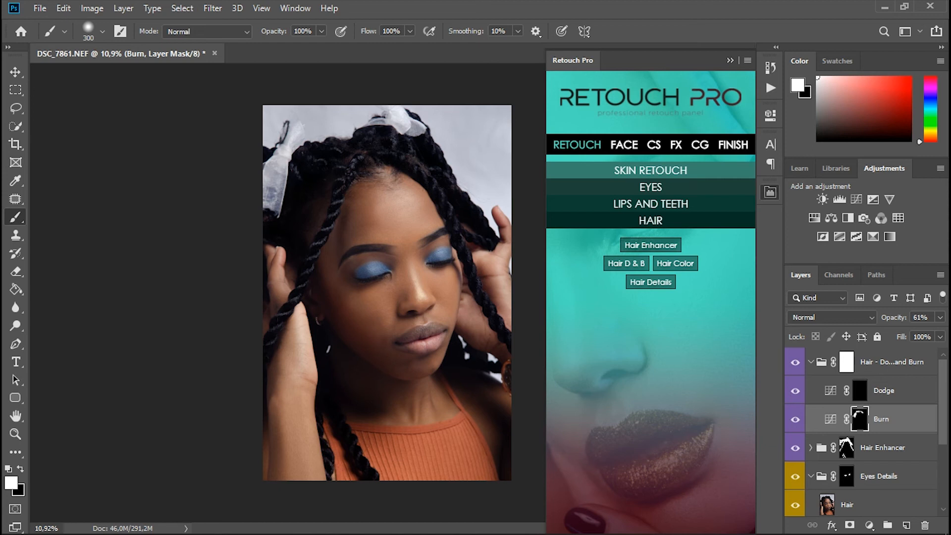
Step: Collapse the hair dodge and burn group and toggle its visibility to compare the darkened hair with the earlier version
click(811, 362)
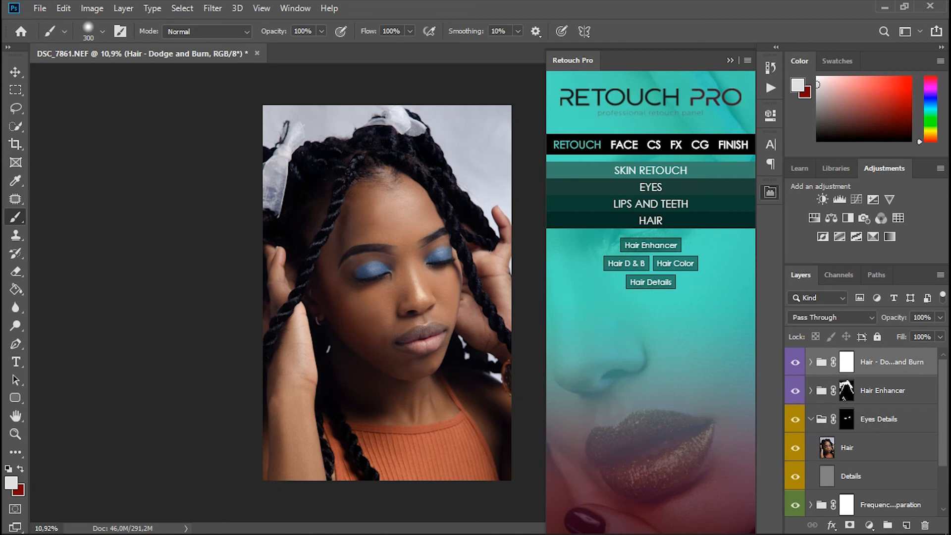
click(795, 362)
click(795, 362)
click(795, 362)
click(795, 363)
Step: Add Retouch Pro's Wet Lips group and paint white on its mask over the lower lip with the Brush at size 200
click(651, 204)
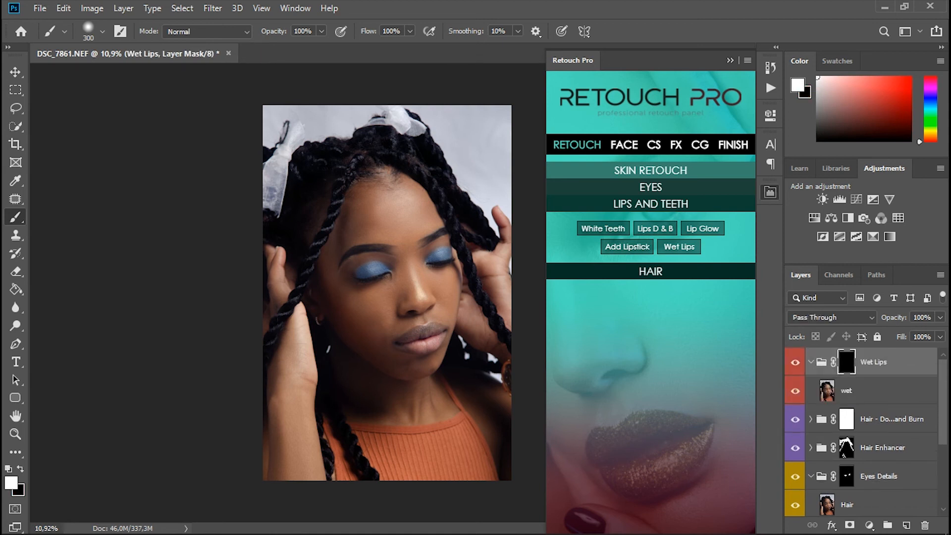
key(z)
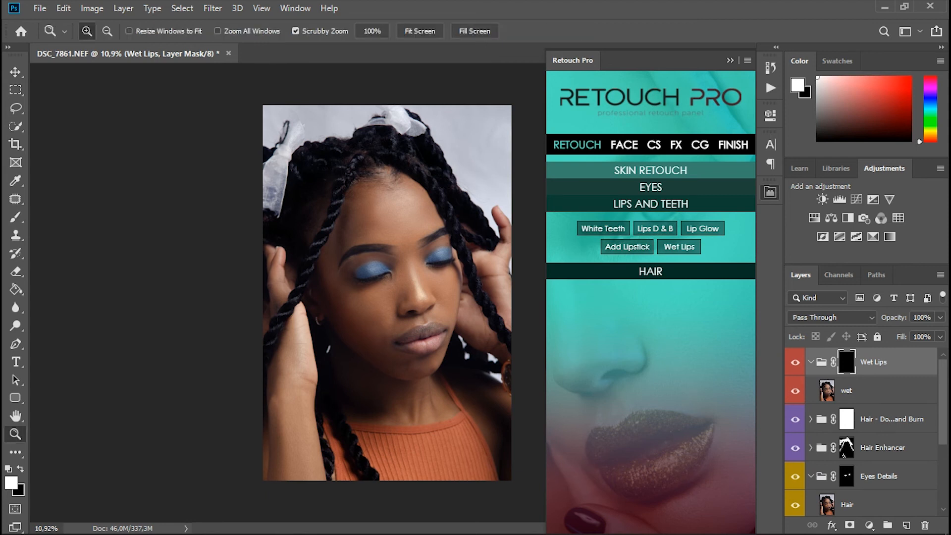
key(ctrl+plus)
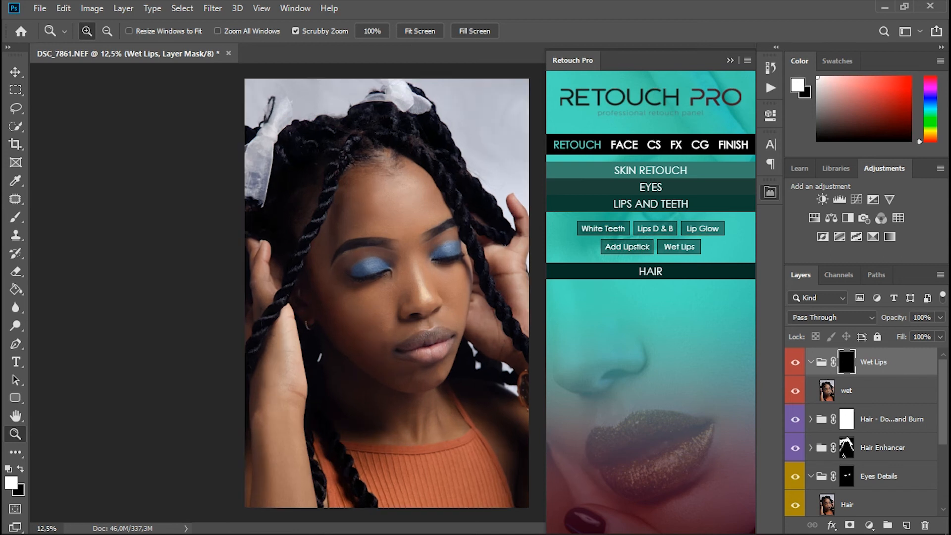
click(418, 344)
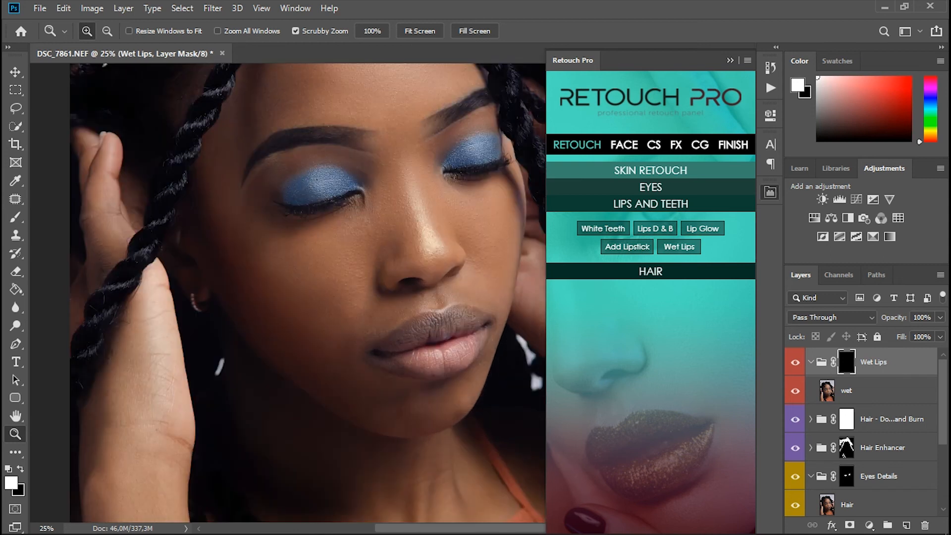
key(b)
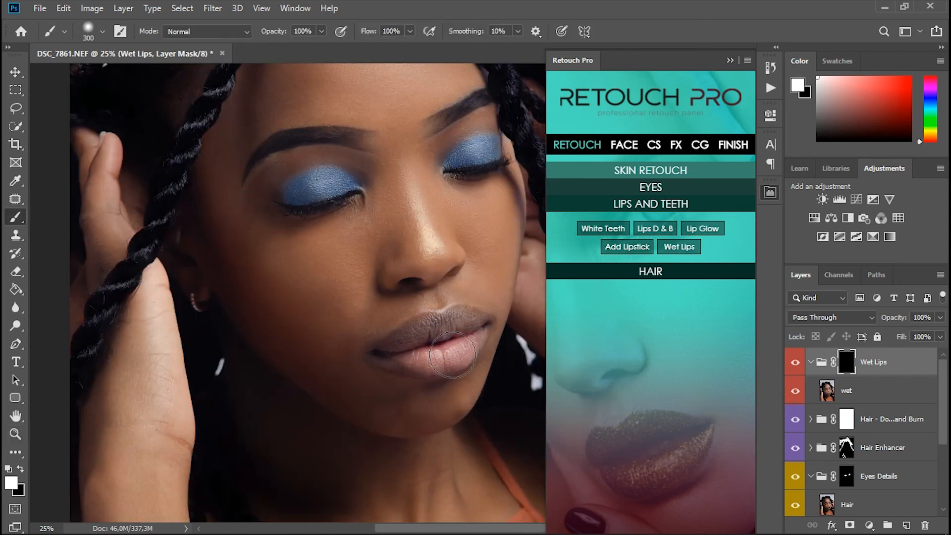
key(bracketleft)
drag(468, 333, 401, 348)
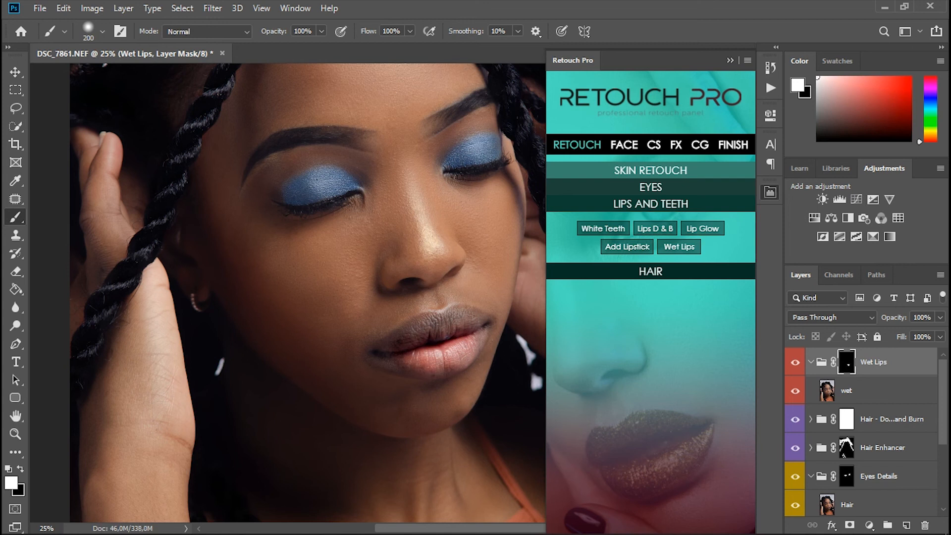
Step: Paint the Wet Lips effect over the upper lip and mouth corner, and set the group's opacity to 71%
click(438, 324)
click(421, 327)
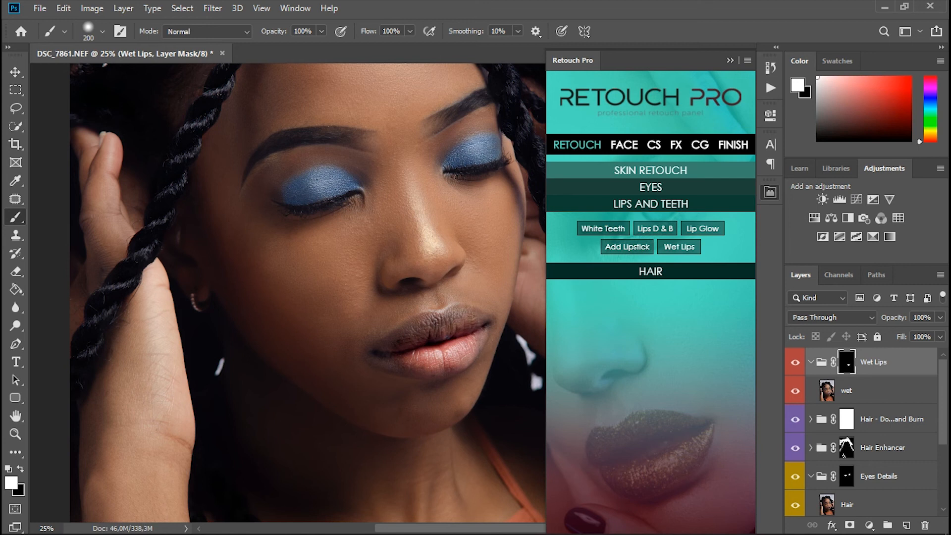
click(407, 331)
click(389, 354)
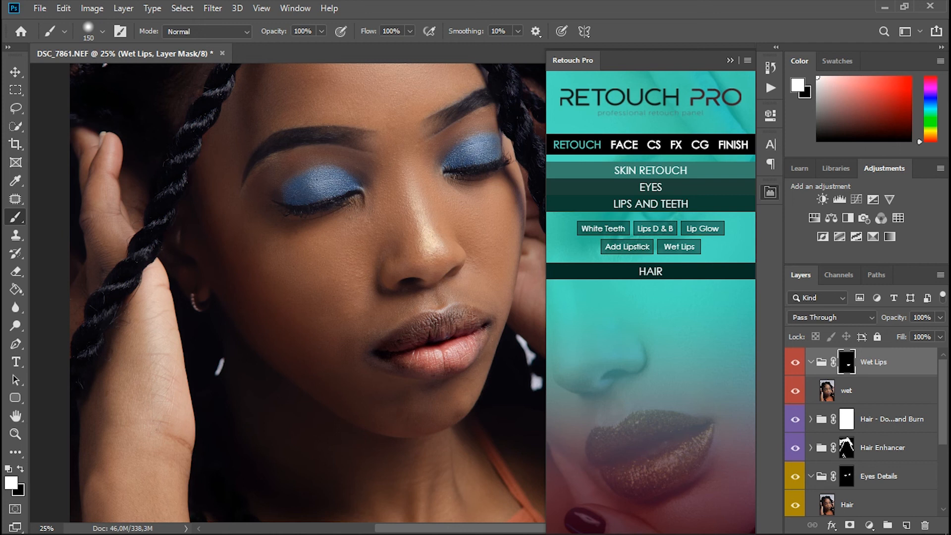
click(941, 318)
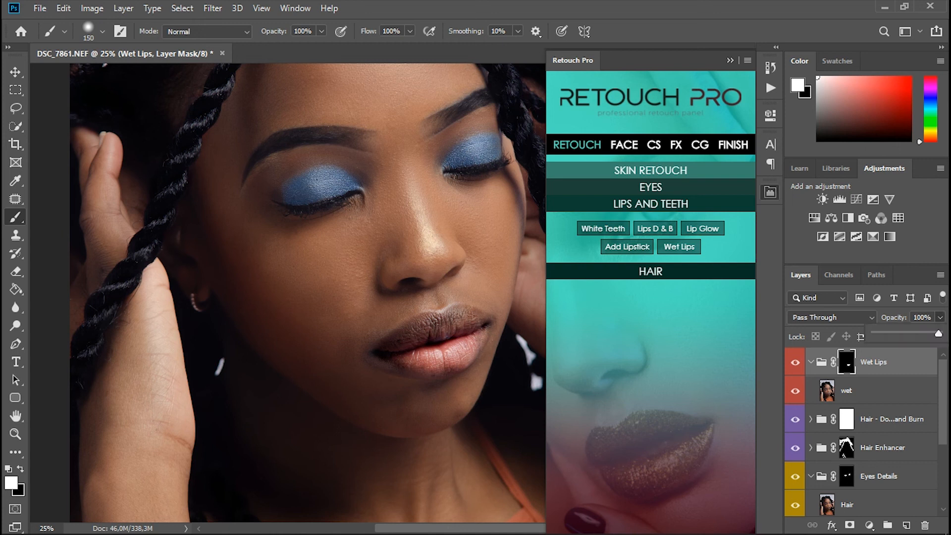
drag(938, 334, 921, 333)
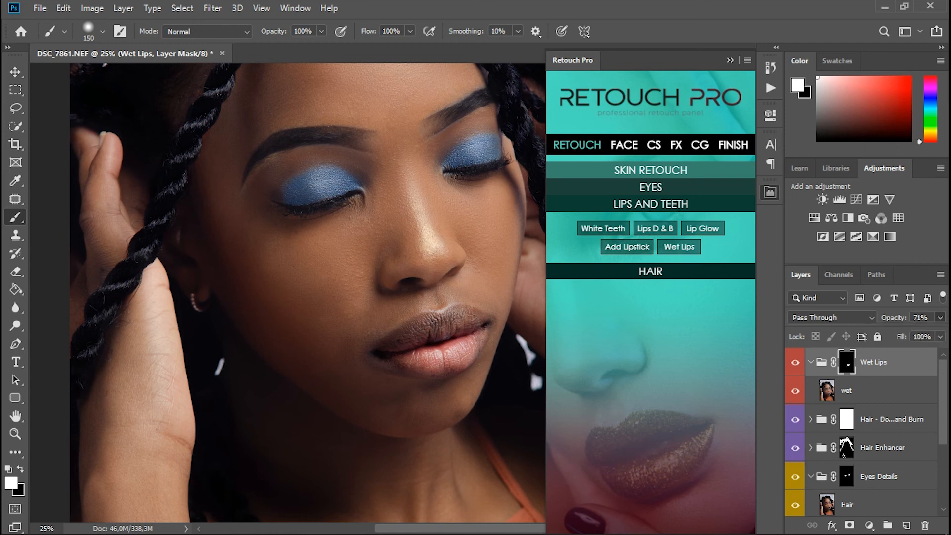
Step: Collapse the Wet Lips group and hide and show it to compare the lips within the whole face
key(z)
key(alt)
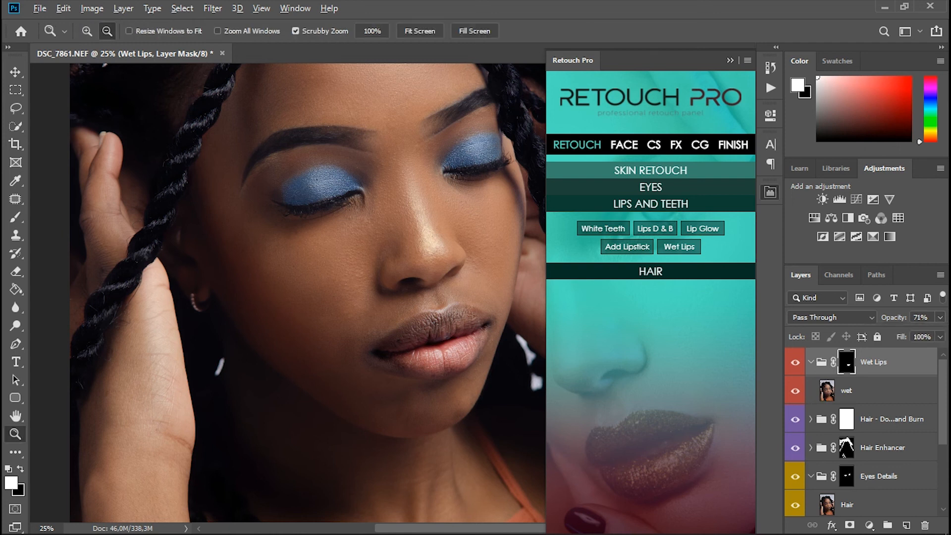
alt+click(376, 313)
alt+click(376, 313)
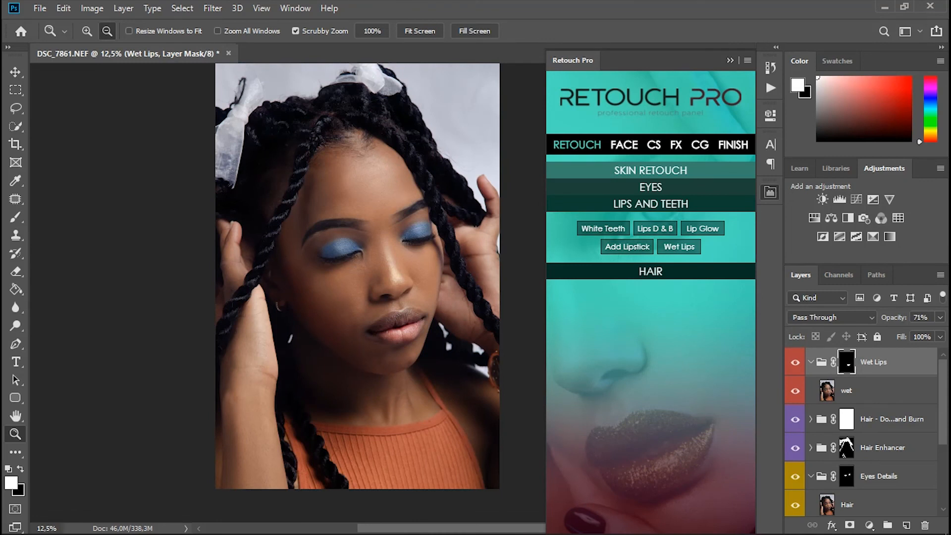
click(399, 278)
key(b)
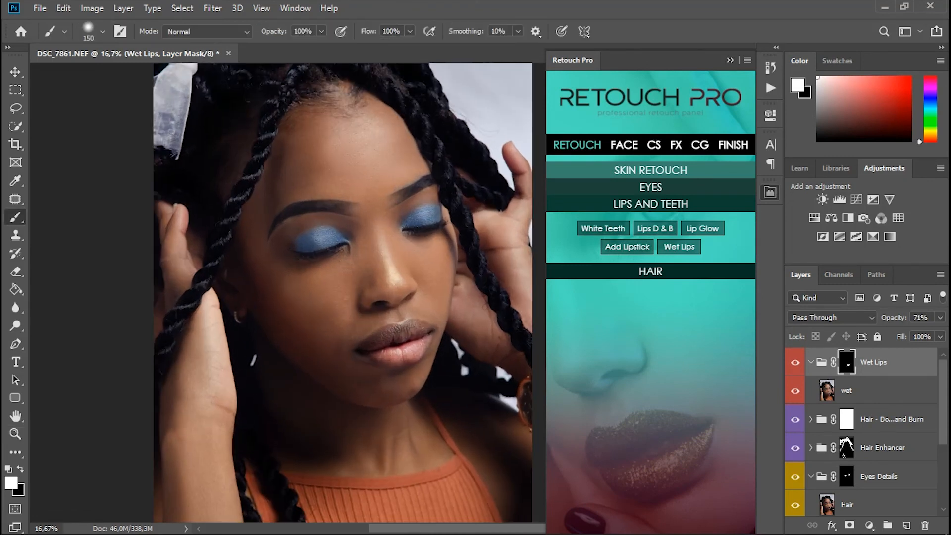
click(811, 362)
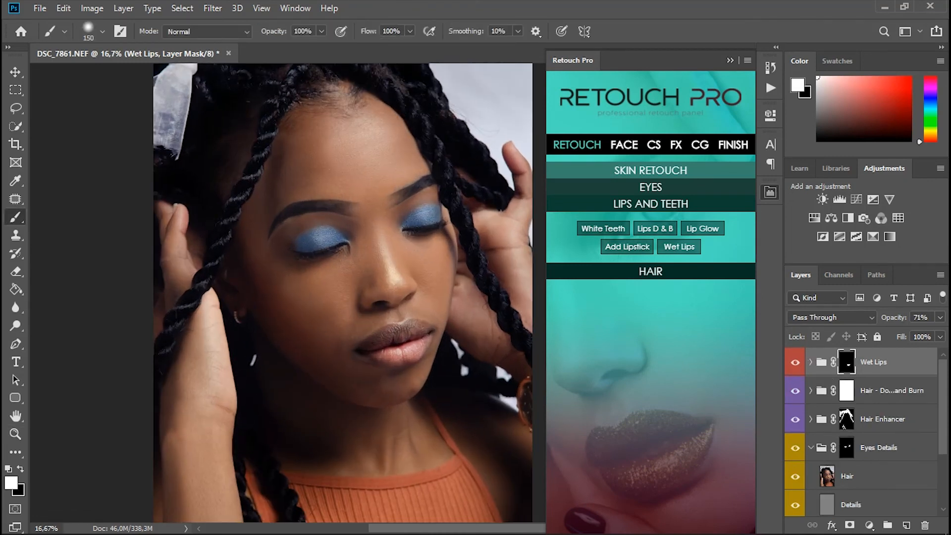
click(796, 363)
click(796, 363)
key(bracketleft)
scroll(343, 292, up, 5)
scroll(342, 292, down, 2)
scroll(343, 292, up, 1)
scroll(343, 293, down, 1)
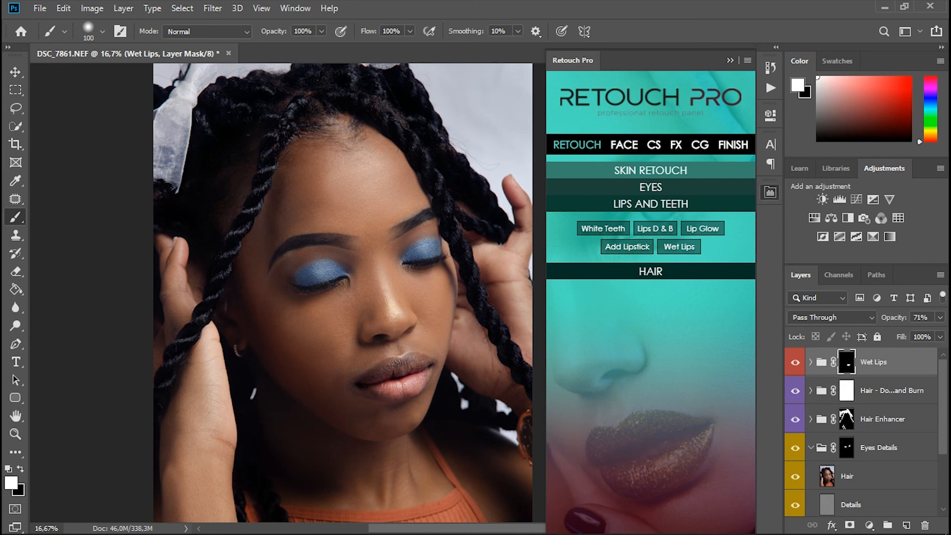
Step: Select all the retouching groups and layers above the Background and merge them into a single layer
ctrl+click(892, 391)
ctrl+click(892, 420)
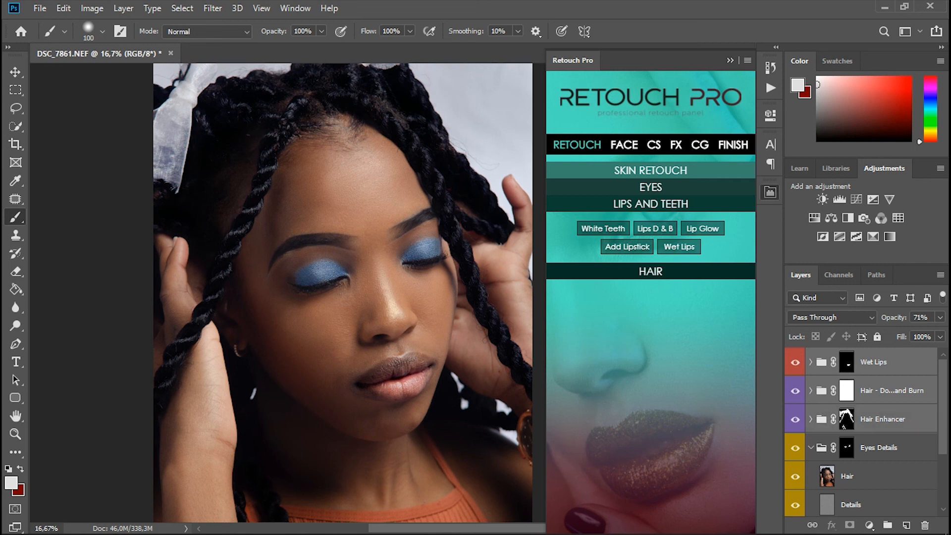
ctrl+click(892, 448)
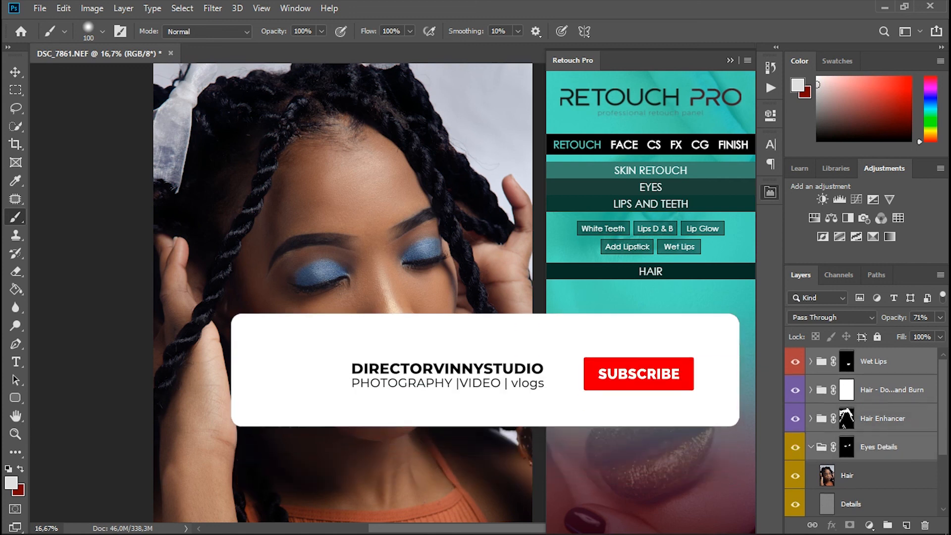
scroll(863, 431, down, 2)
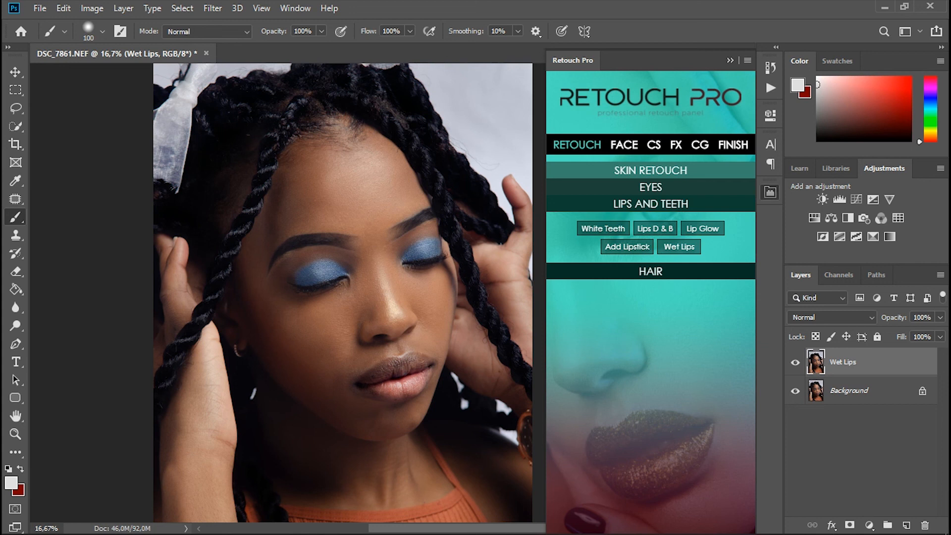
Step: Toggle the merged Wet Lips layer's visibility to compare the retouch with the original, and examine the whole portrait at different magnifications
click(795, 363)
scroll(377, 287, down, 4)
scroll(376, 287, up, 1)
scroll(377, 287, down, 1)
scroll(386, 292, down, 1)
scroll(386, 292, up, 1)
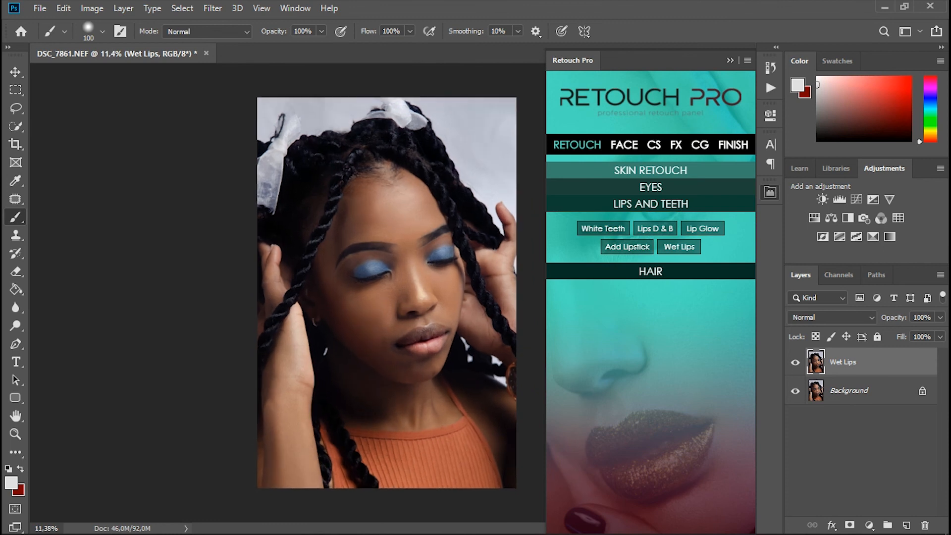
scroll(386, 293, down, 2)
scroll(386, 292, up, 1)
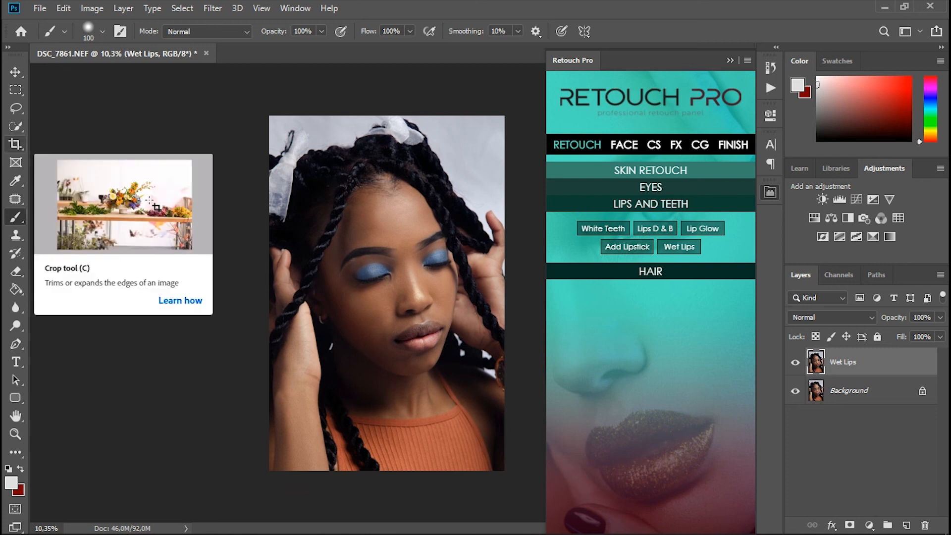
Step: Crop the portrait to the 4 : 5 (8 : 10) ratio, shifting the photo down within the frame to include more of the upper hair
click(15, 144)
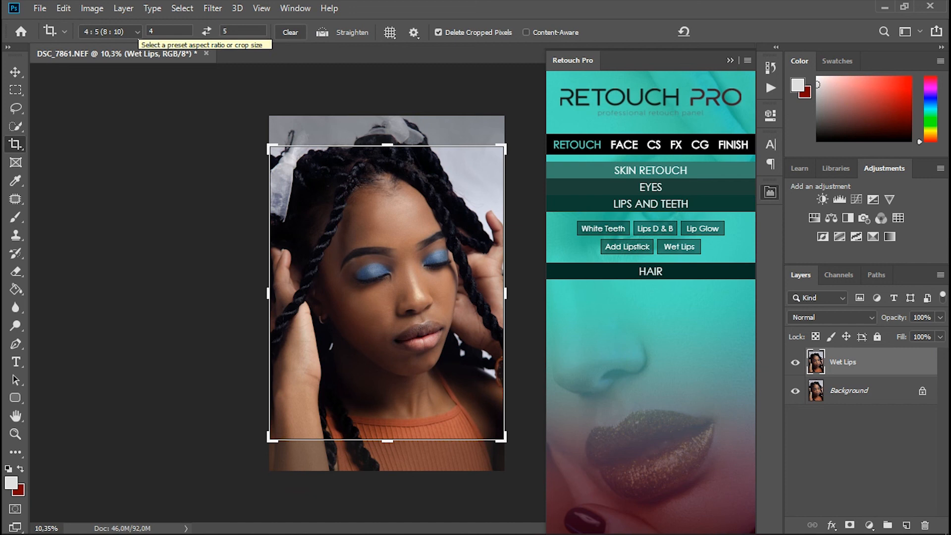
click(134, 32)
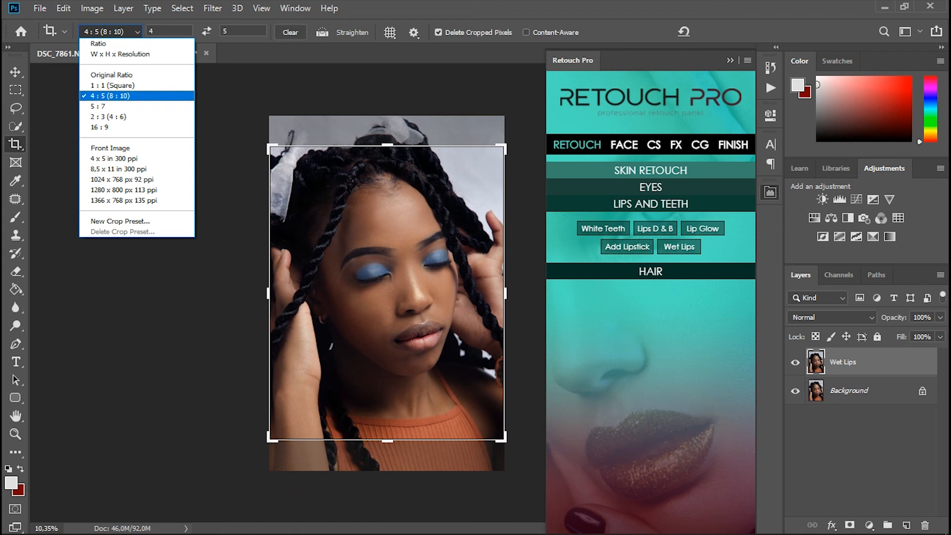
click(110, 96)
drag(439, 258, 441, 280)
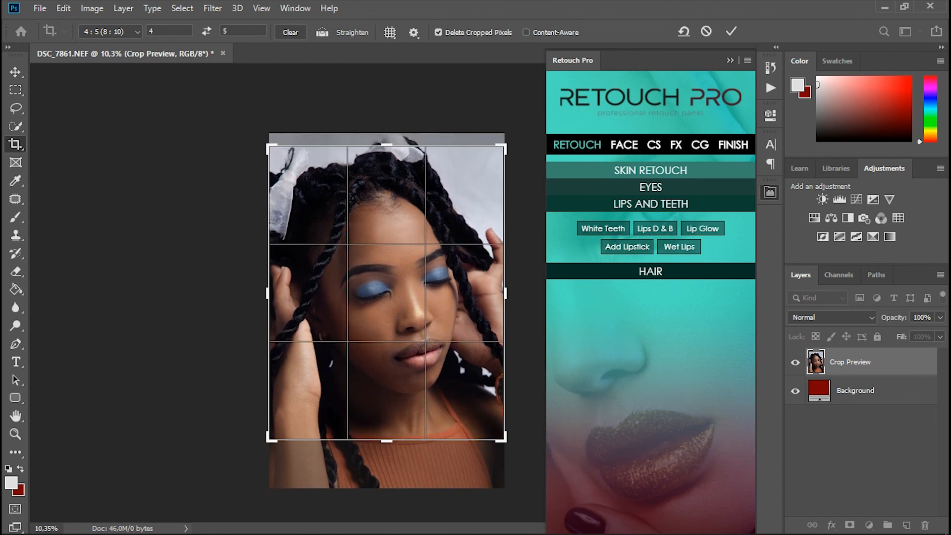
click(731, 31)
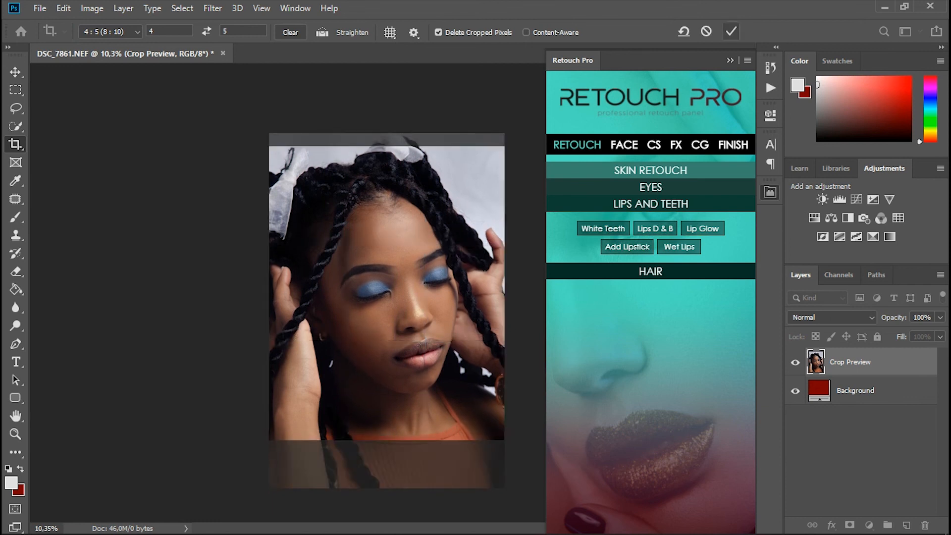